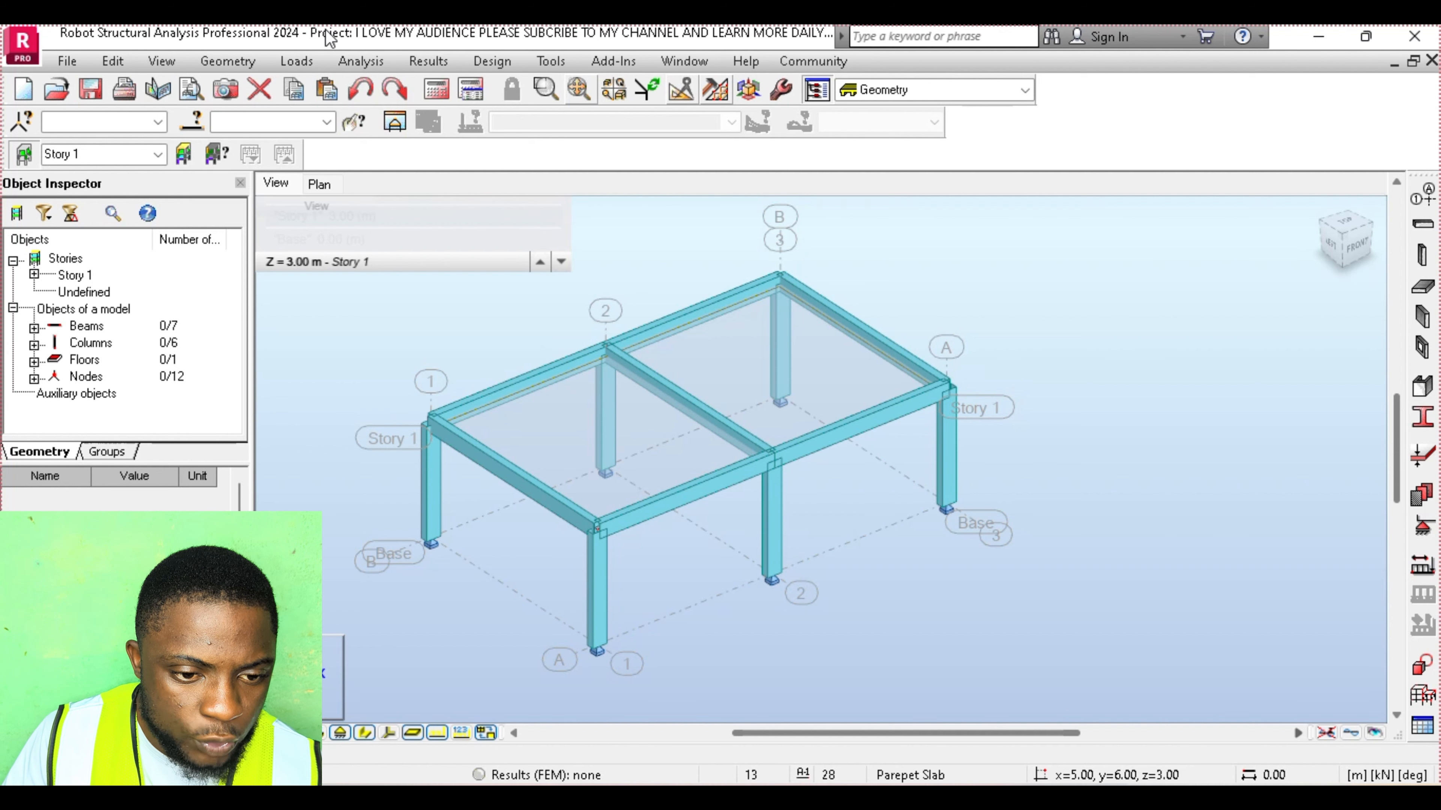
# - Define a dead load case named DL1 with the Structural subnature
pyautogui.click(286, 63)
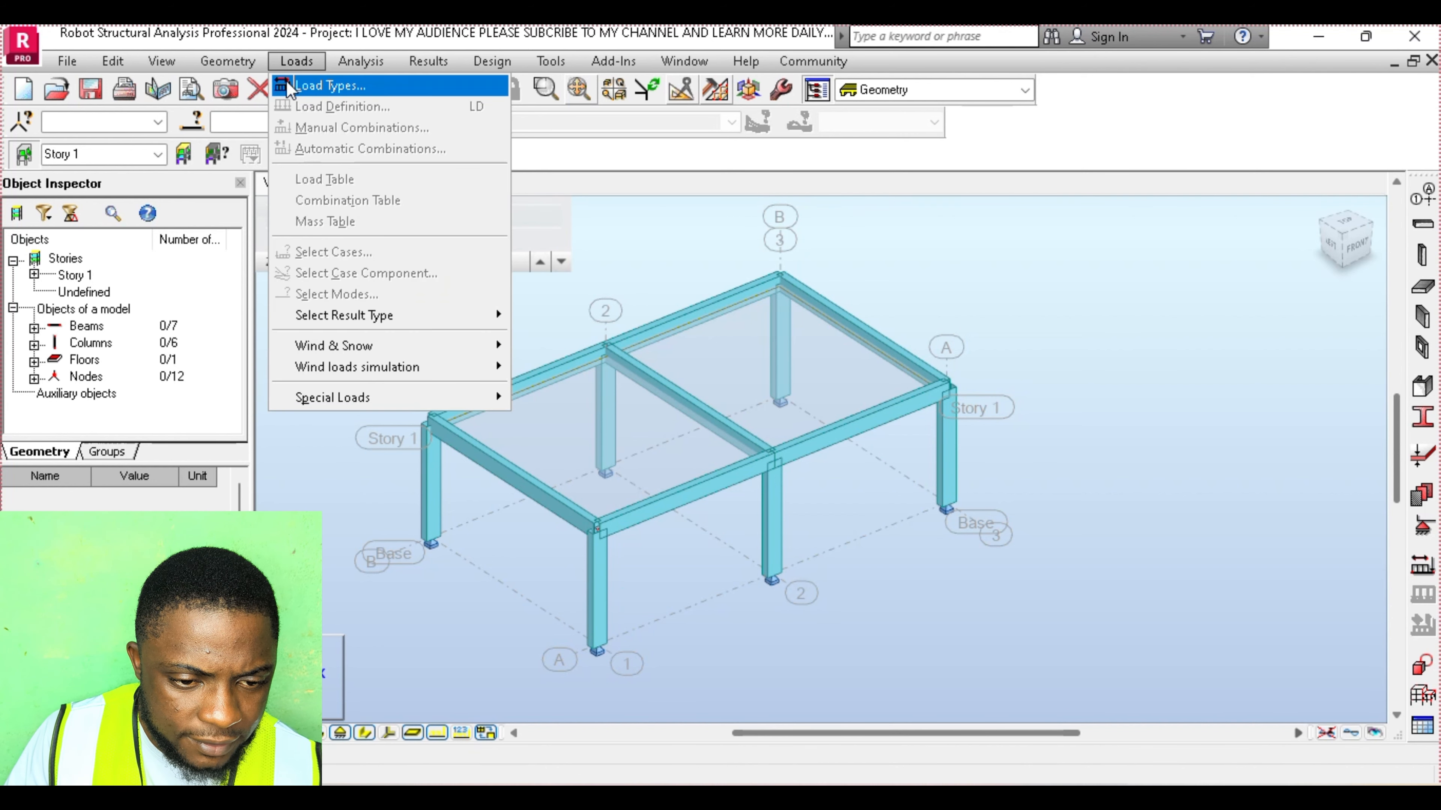
pyautogui.click(285, 82)
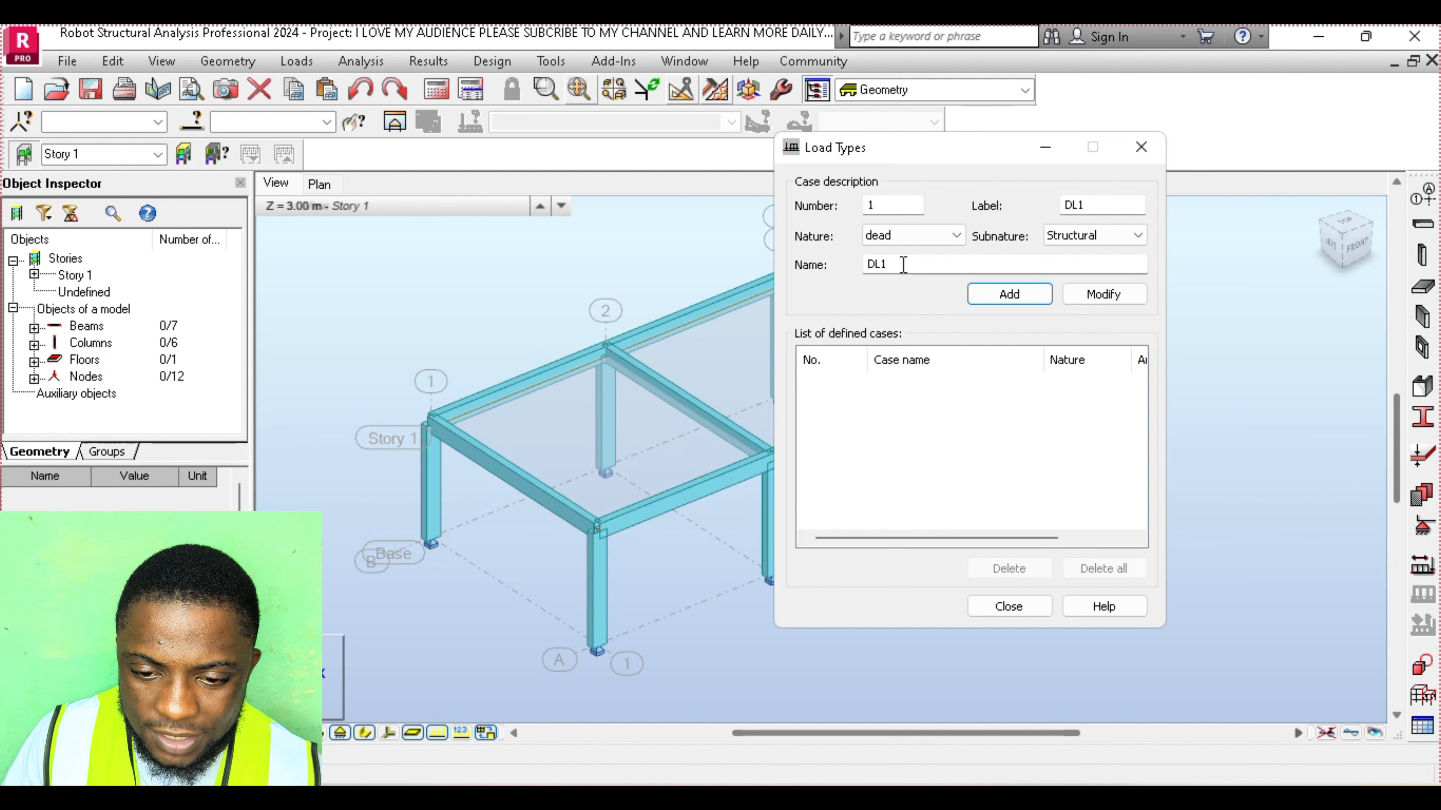
pyautogui.press('Return')
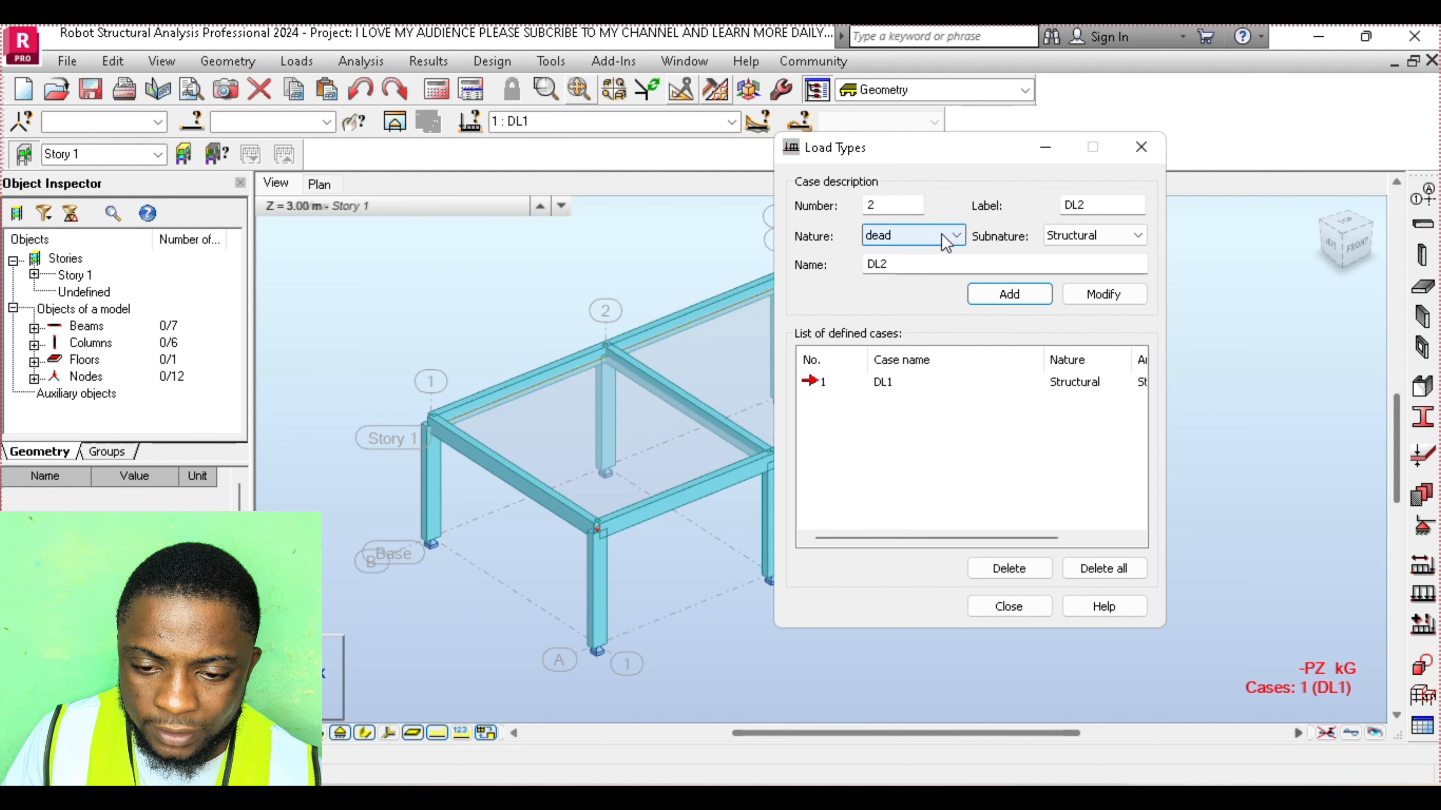
# - Add a live load case named LL1 with subnature Category A and close the load types definition
pyautogui.click(958, 236)
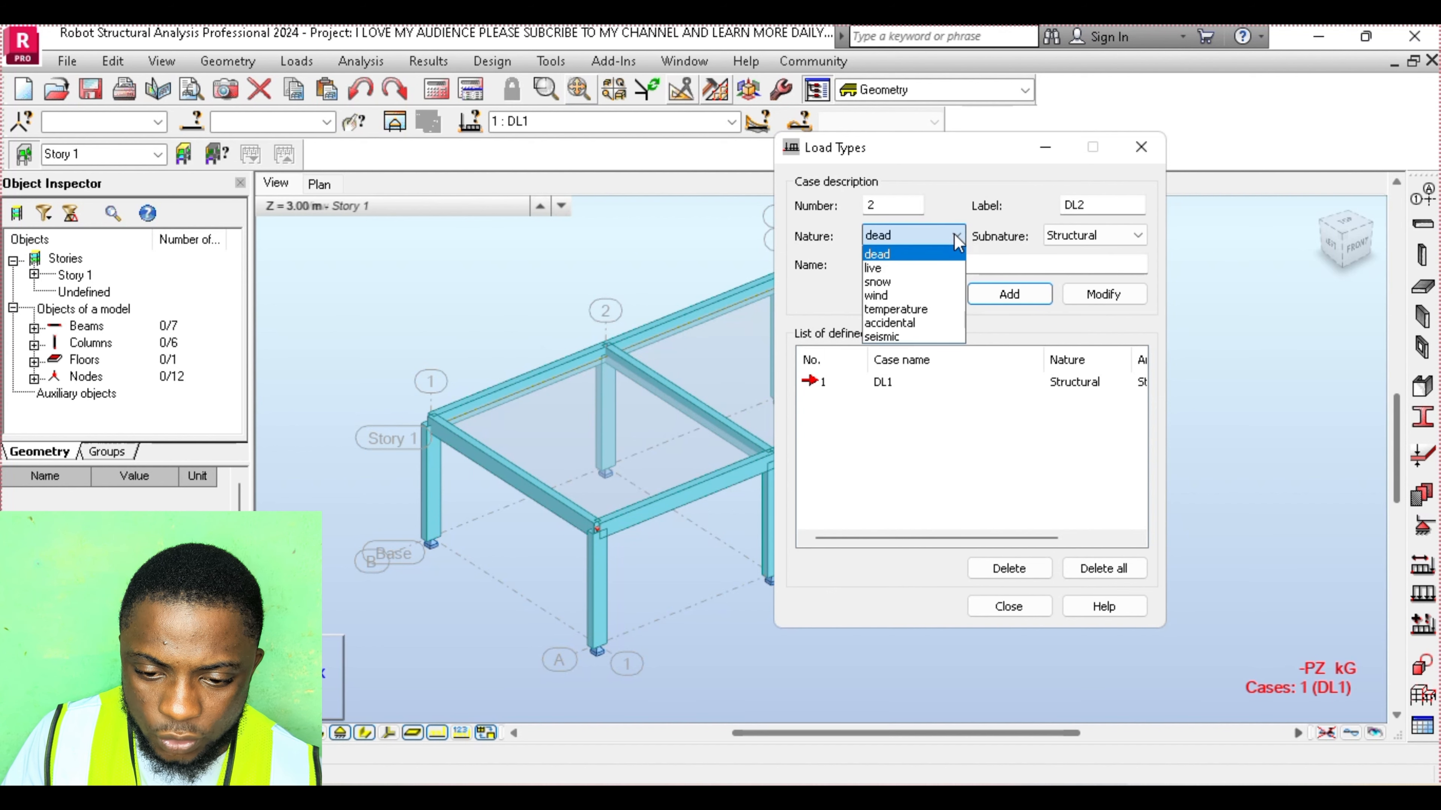
pyautogui.click(910, 264)
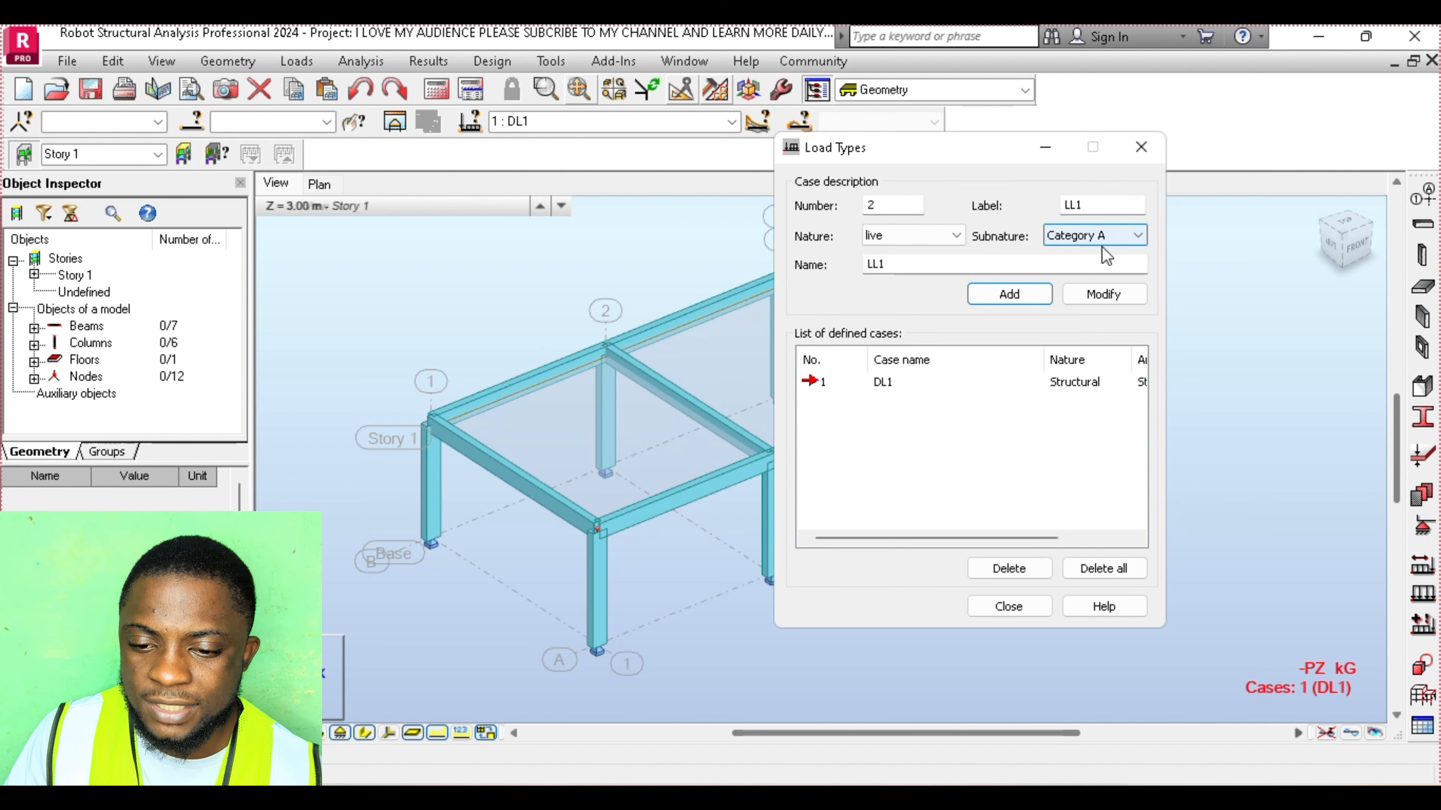
pyautogui.click(895, 266)
pyautogui.click(1008, 295)
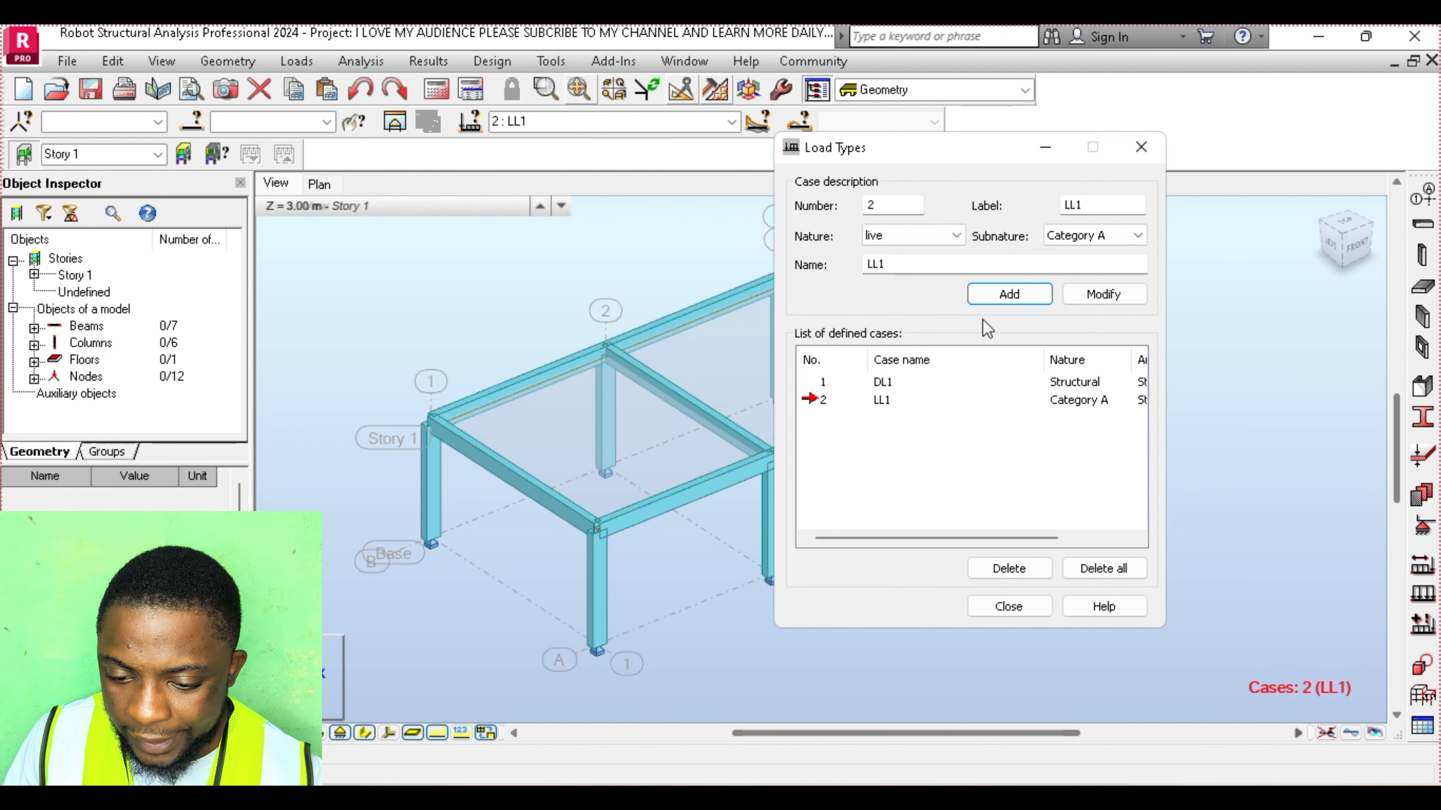
pyautogui.click(1009, 606)
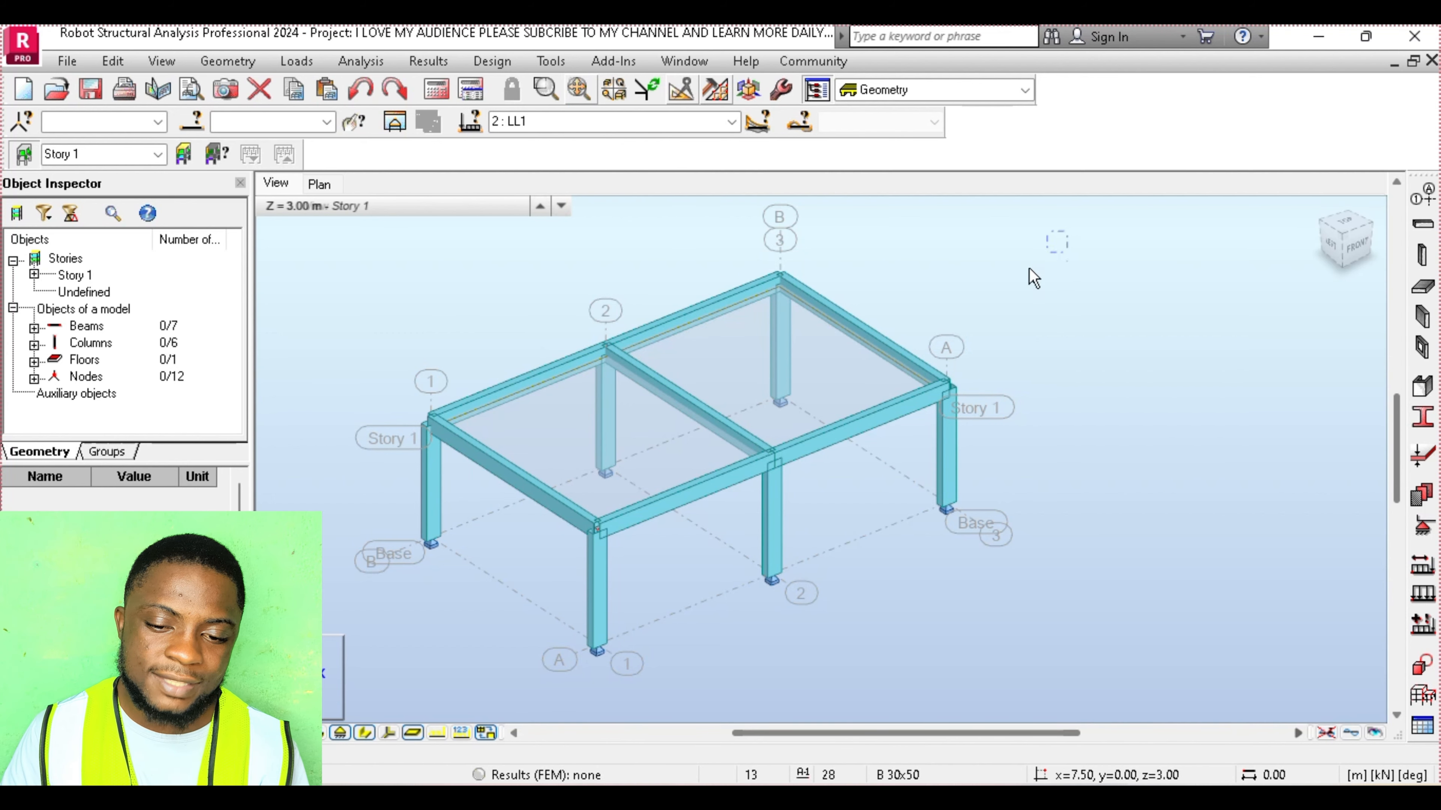
# - Apply self-weight to the whole structure in load case DL1, acting opposite to the Z axis with factor 1.00
pyautogui.moveTo(1044, 233); pyautogui.dragTo(391, 647)
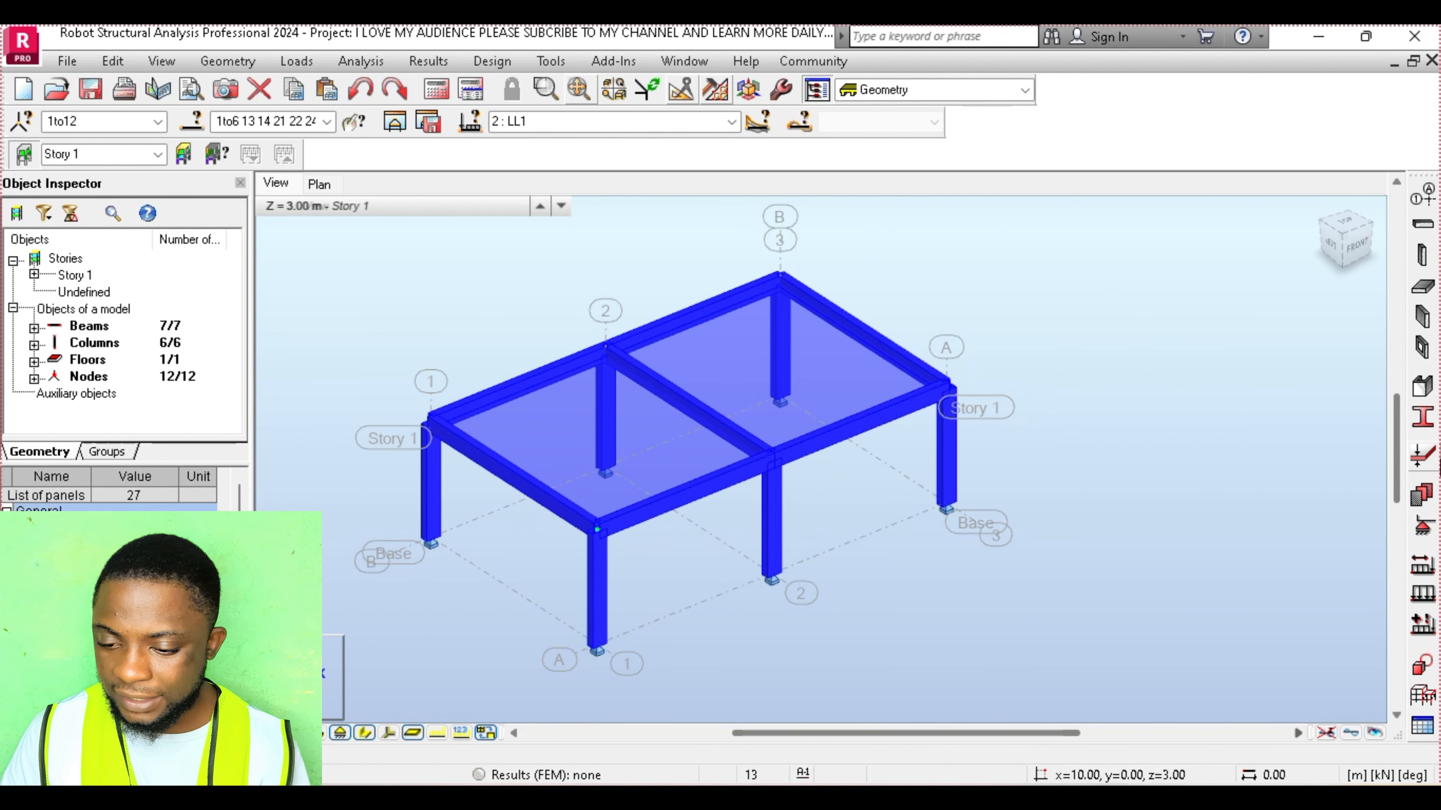
pyautogui.click(1416, 600)
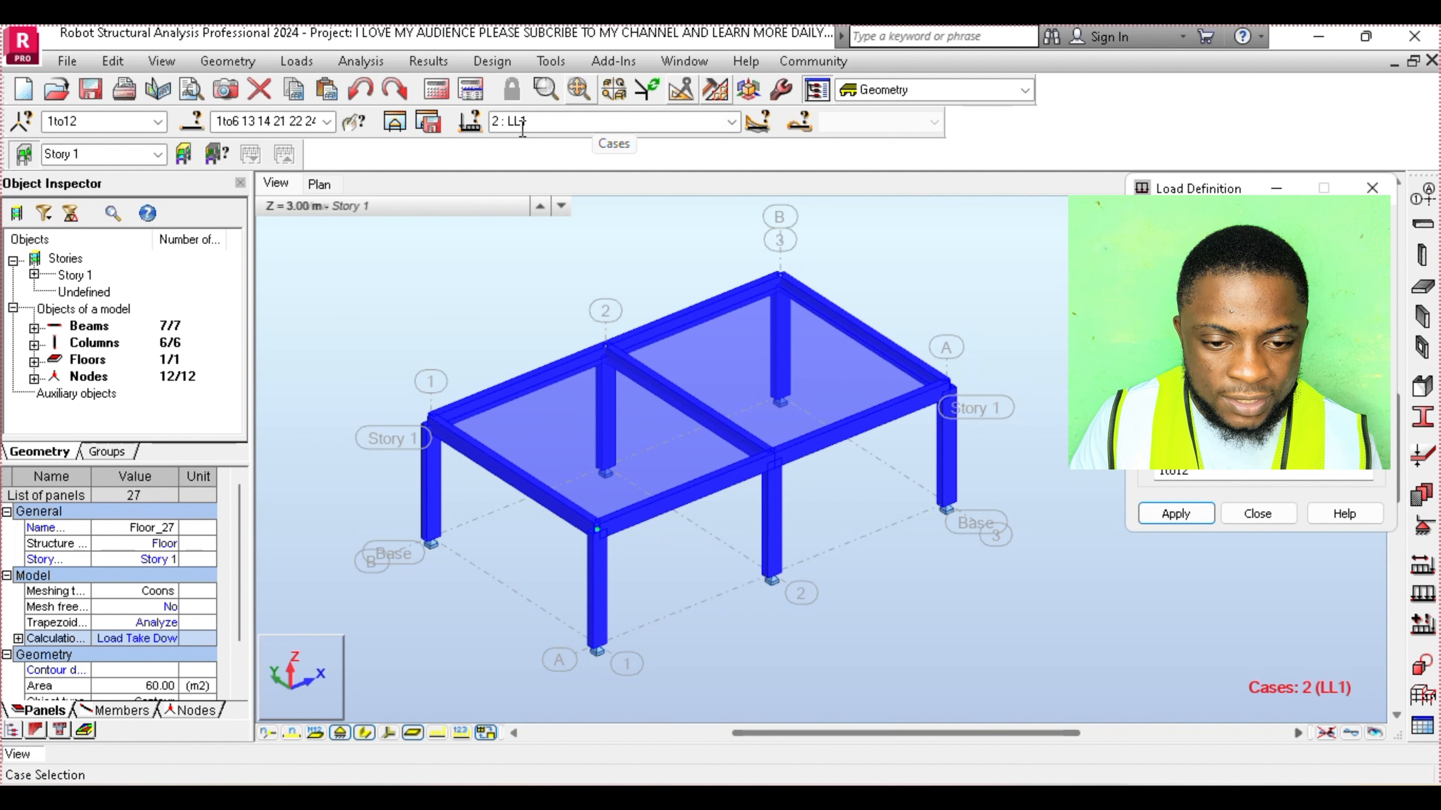
pyautogui.click(732, 121)
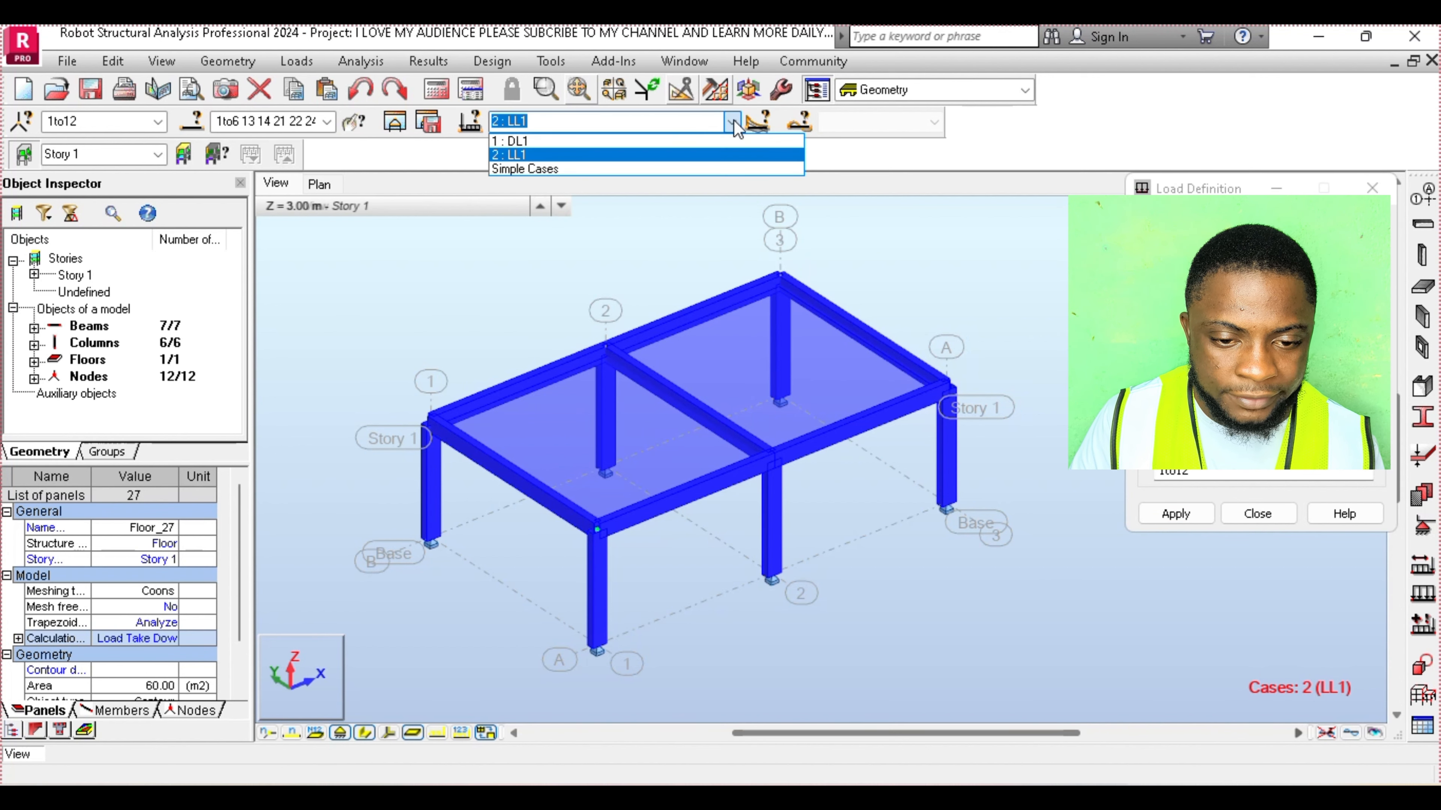
pyautogui.click(736, 139)
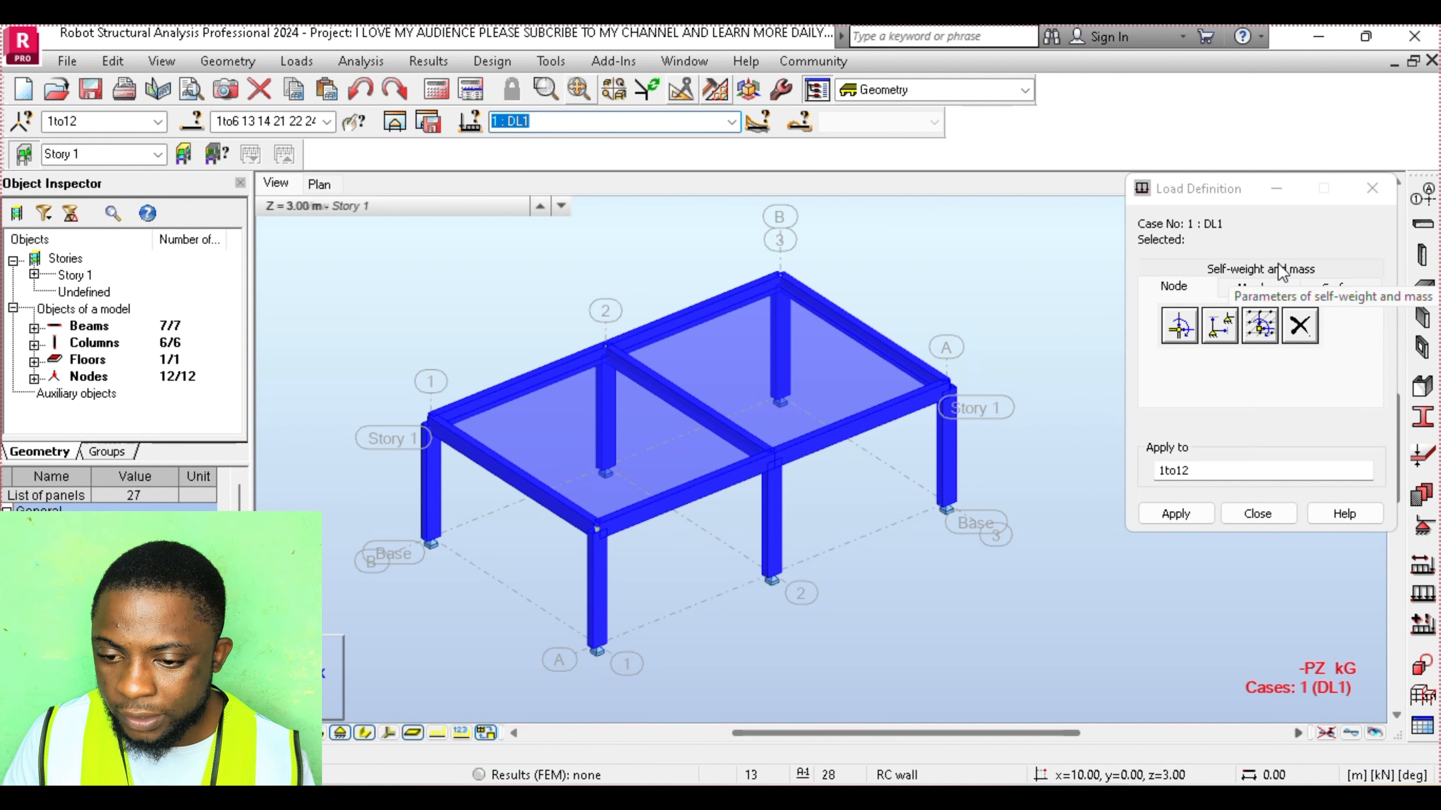
pyautogui.click(1278, 263)
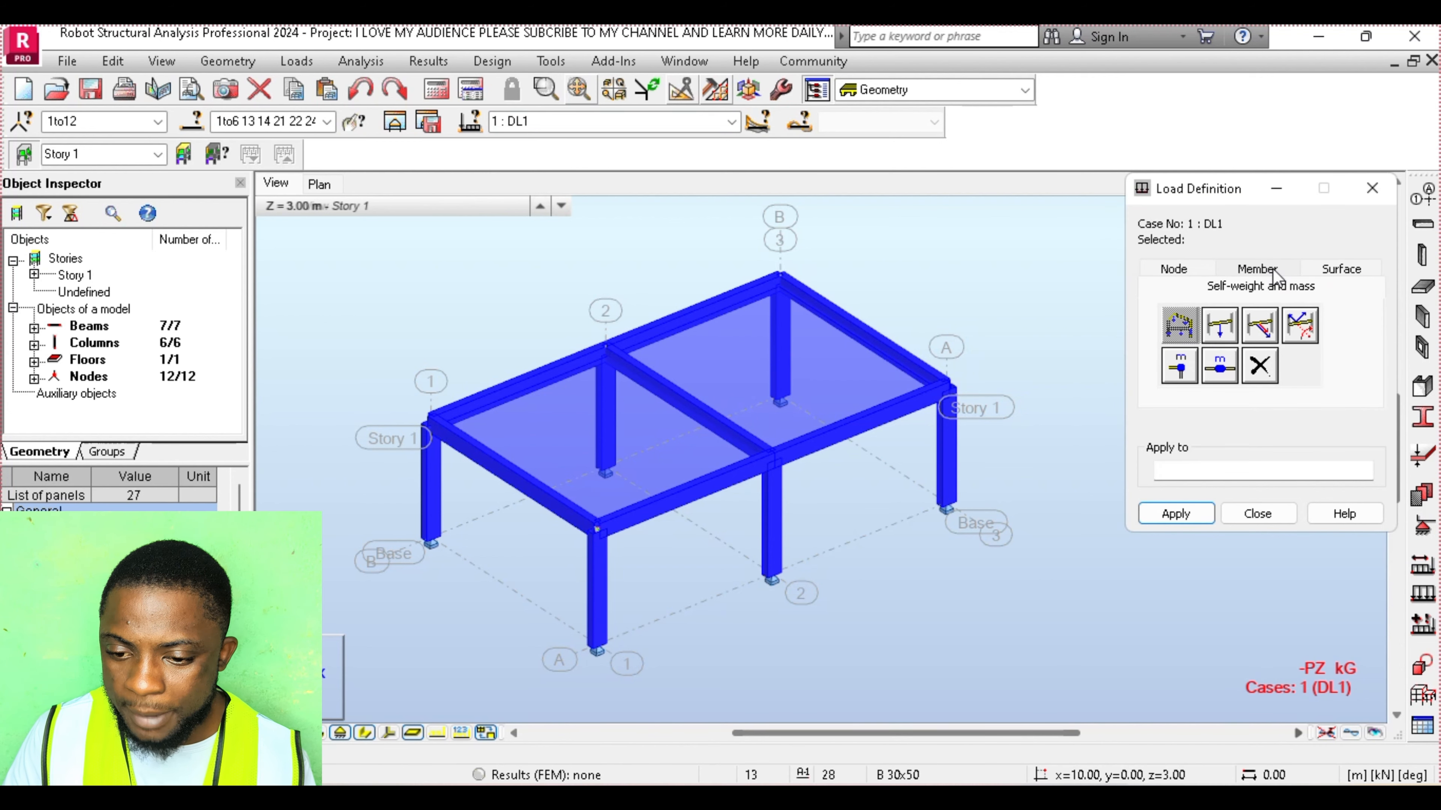
pyautogui.click(1218, 319)
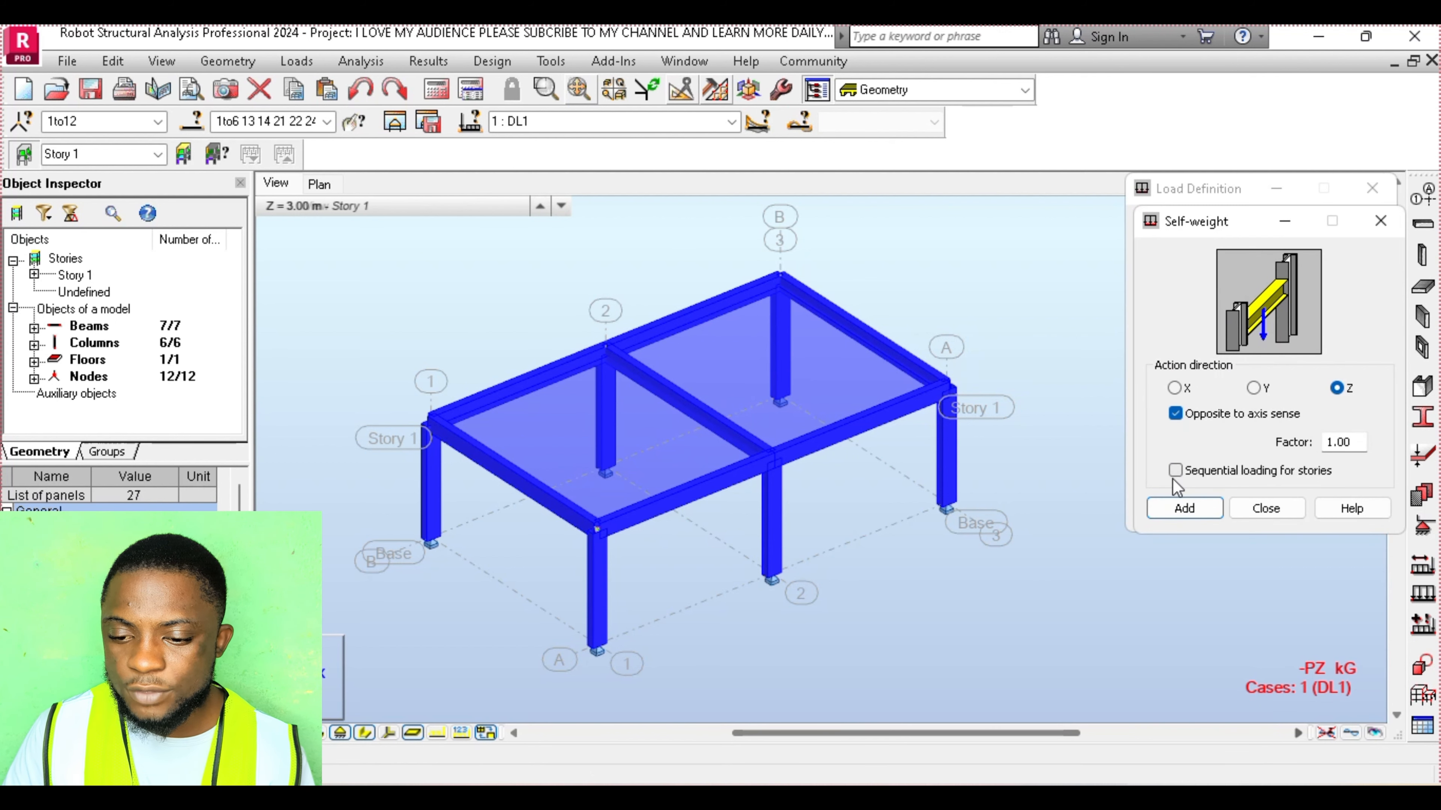
pyautogui.click(1181, 505)
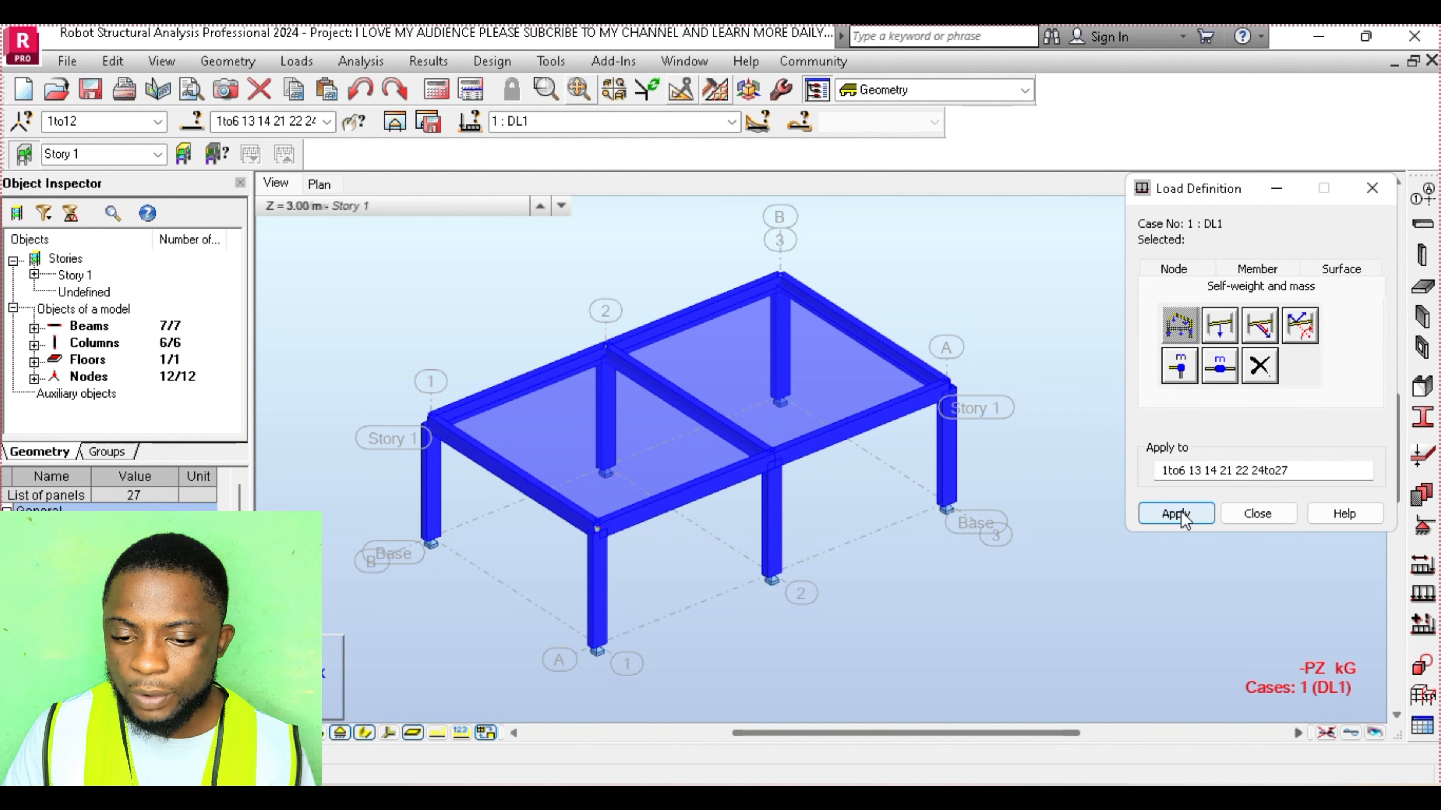
pyautogui.click(1176, 514)
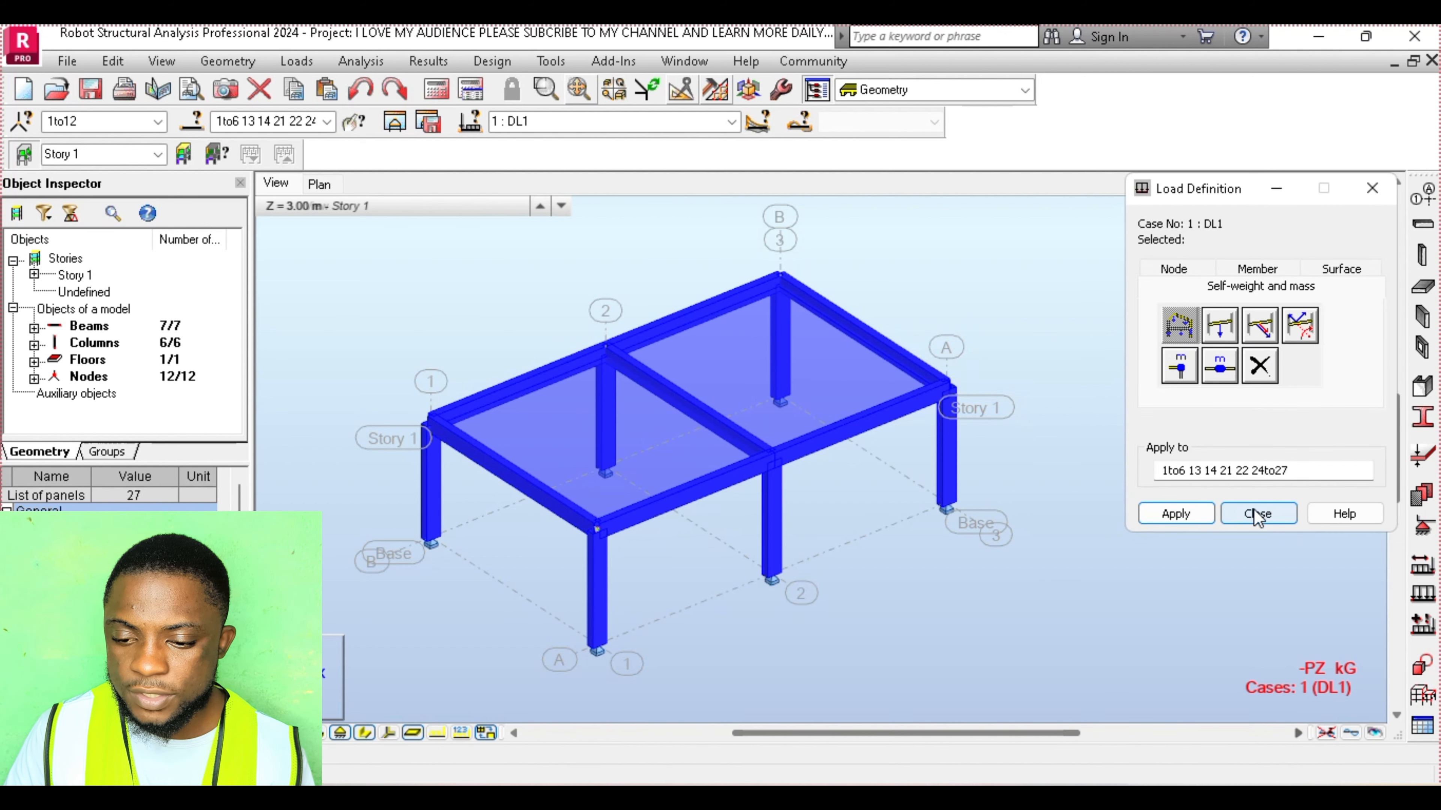
pyautogui.click(1254, 512)
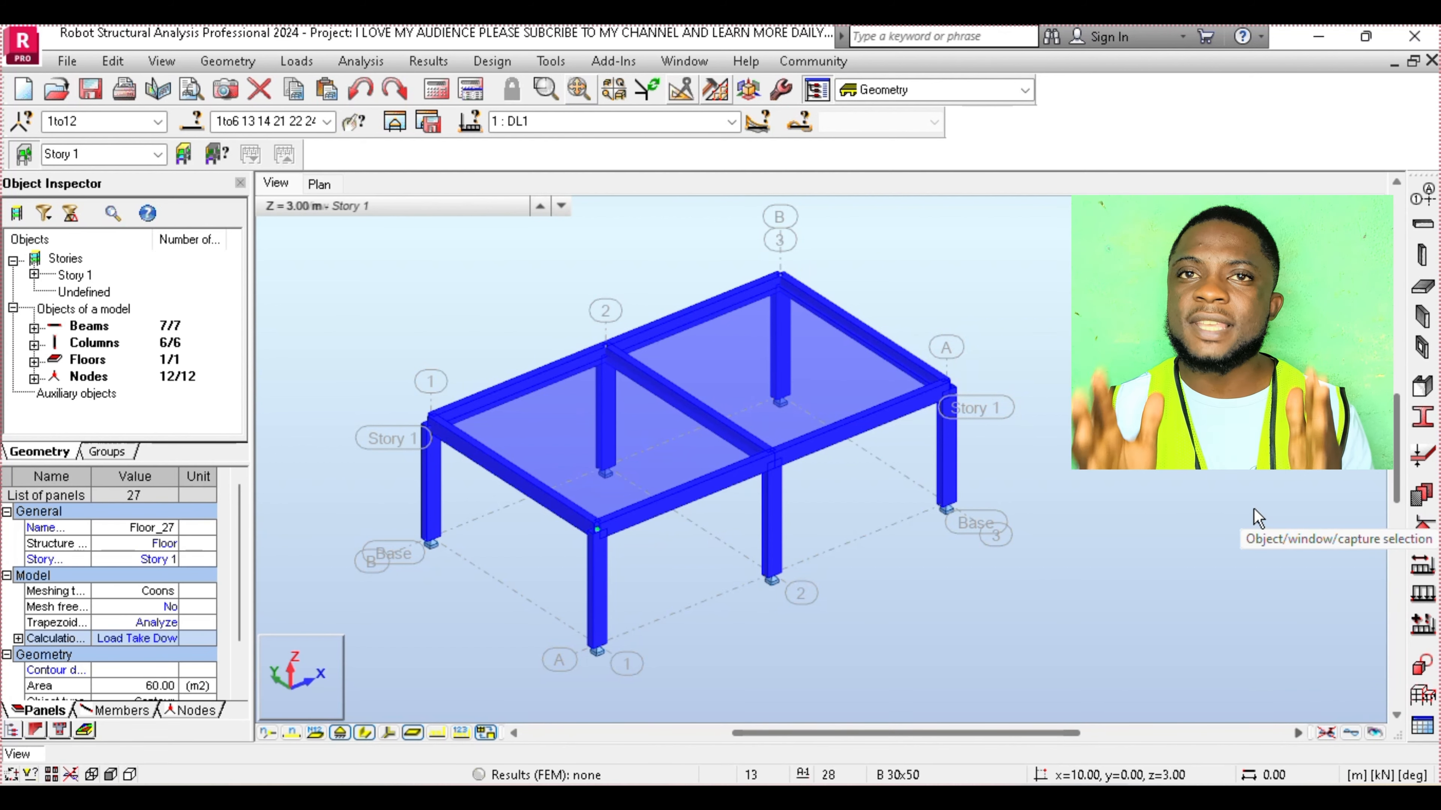
pyautogui.click(1256, 516)
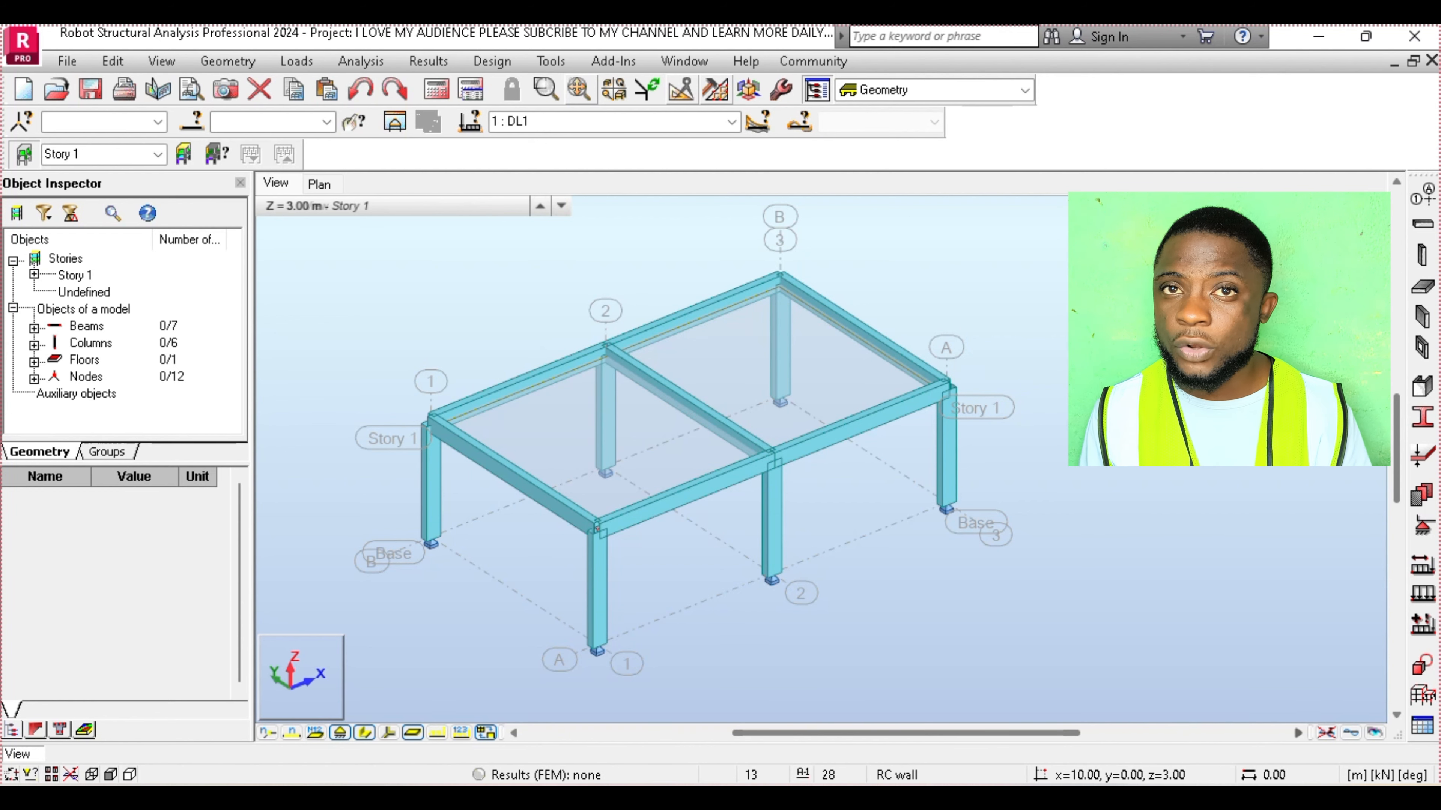
# - Set up a uniform planar surface load of -2.0 kPa in global Z for the floor slab
pyautogui.click(743, 343)
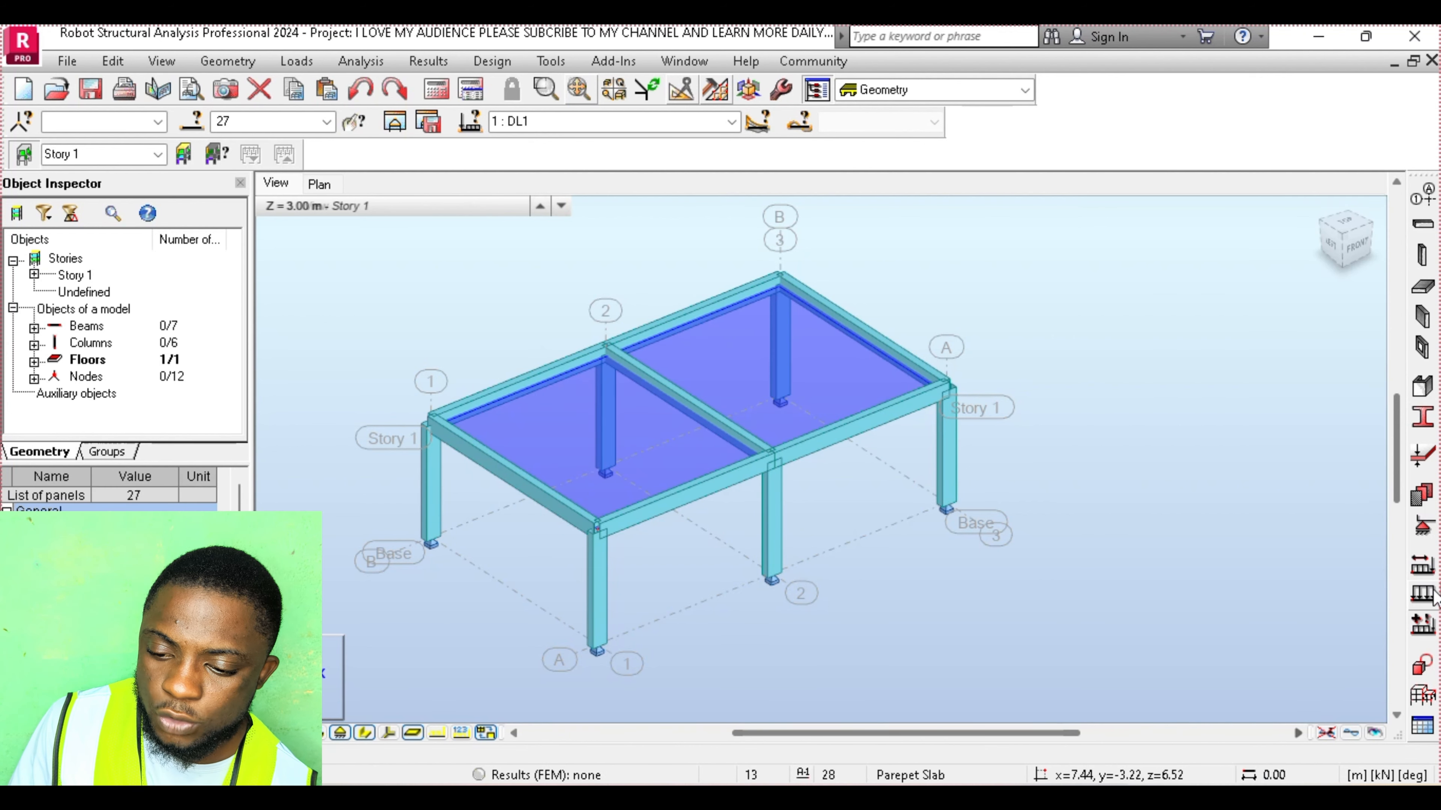
pyautogui.click(1423, 564)
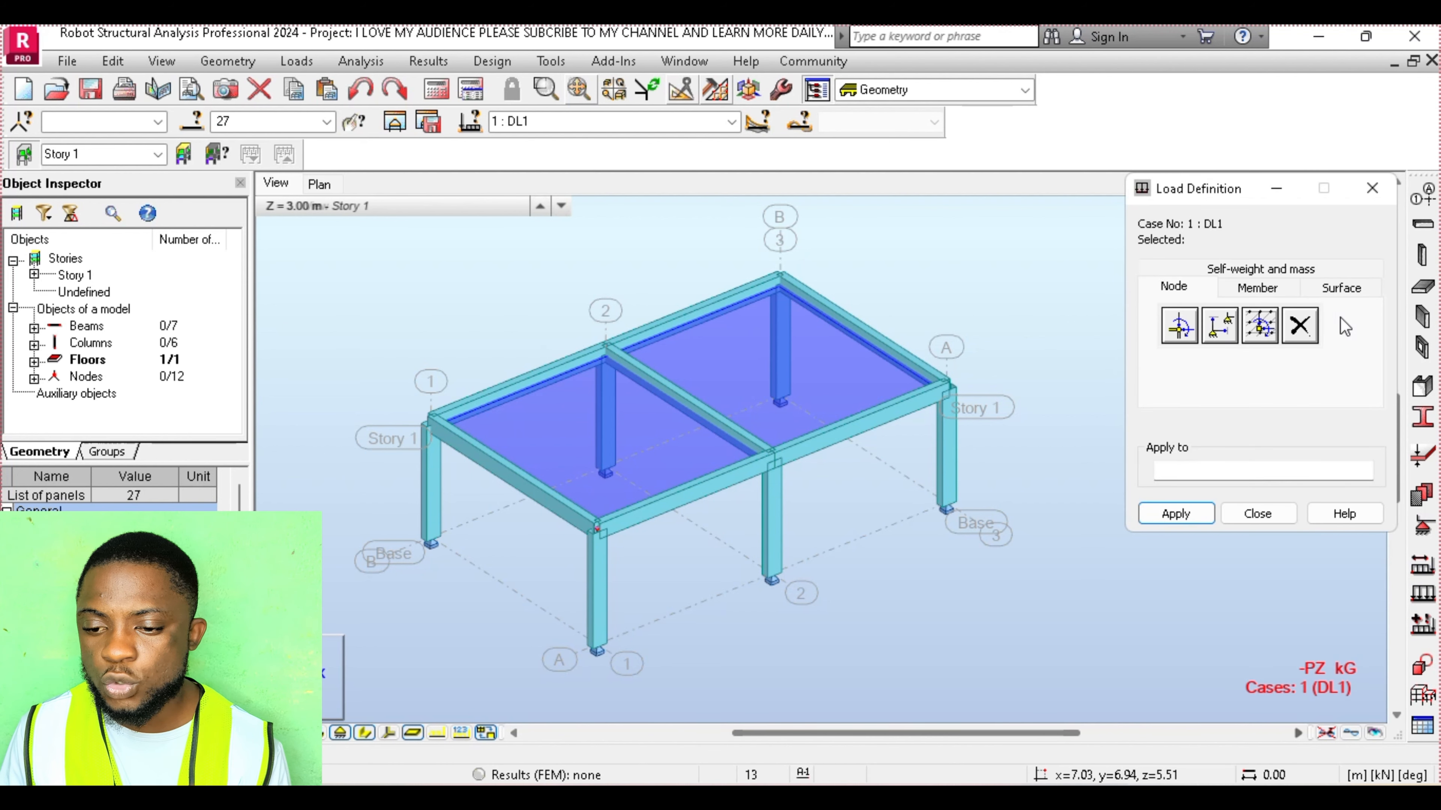
pyautogui.click(1345, 289)
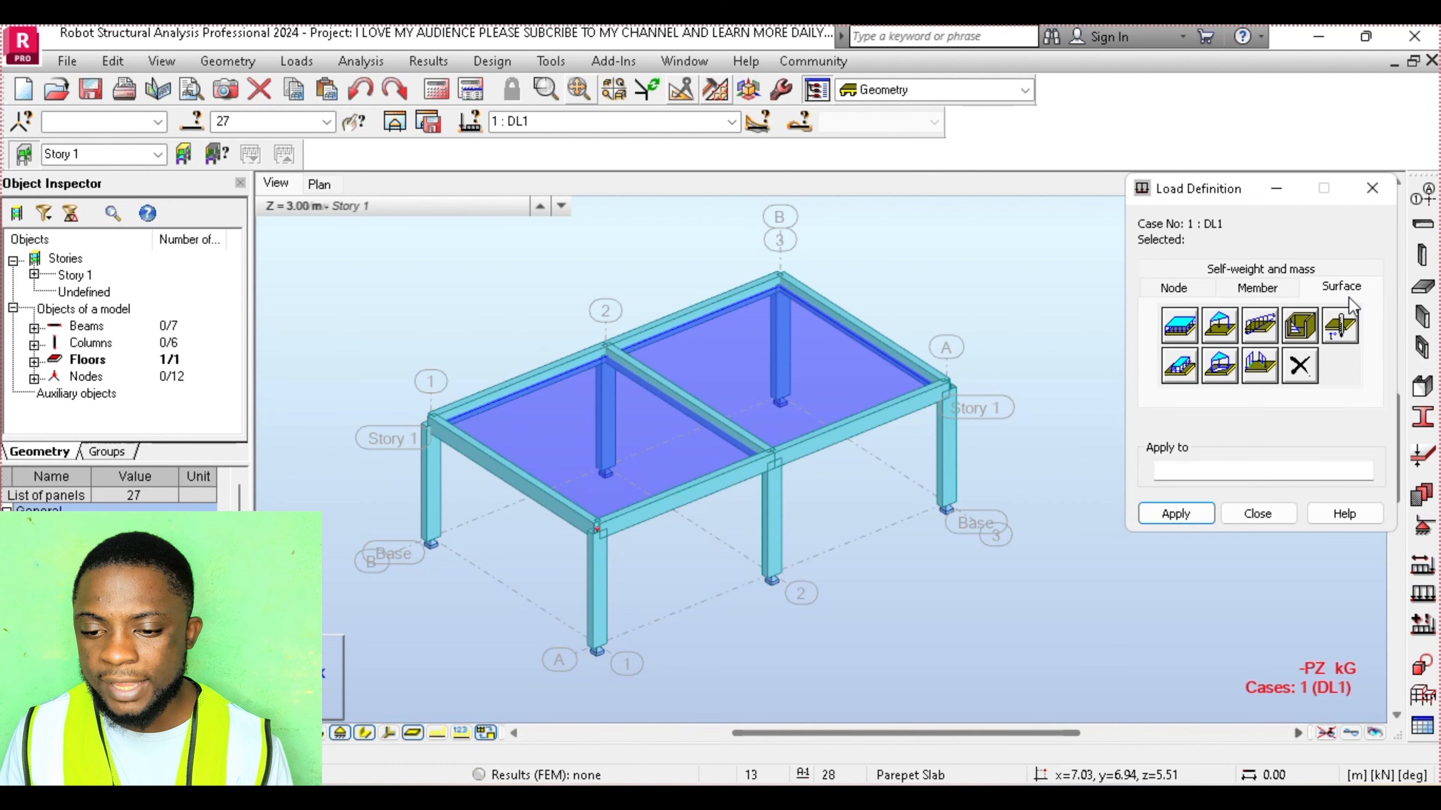
pyautogui.click(1177, 321)
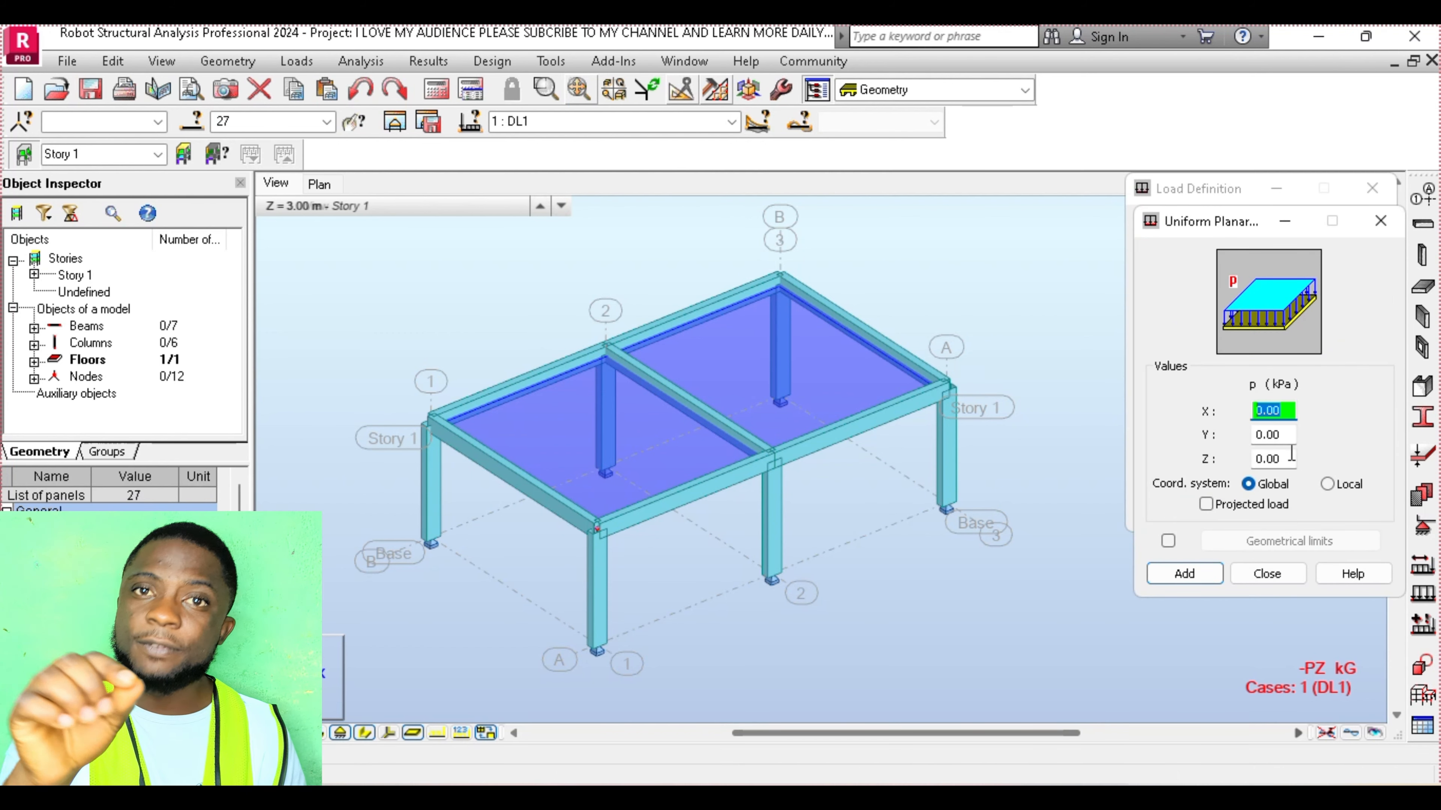
pyautogui.doubleClick(1273, 458)
pyautogui.write('-2.0')
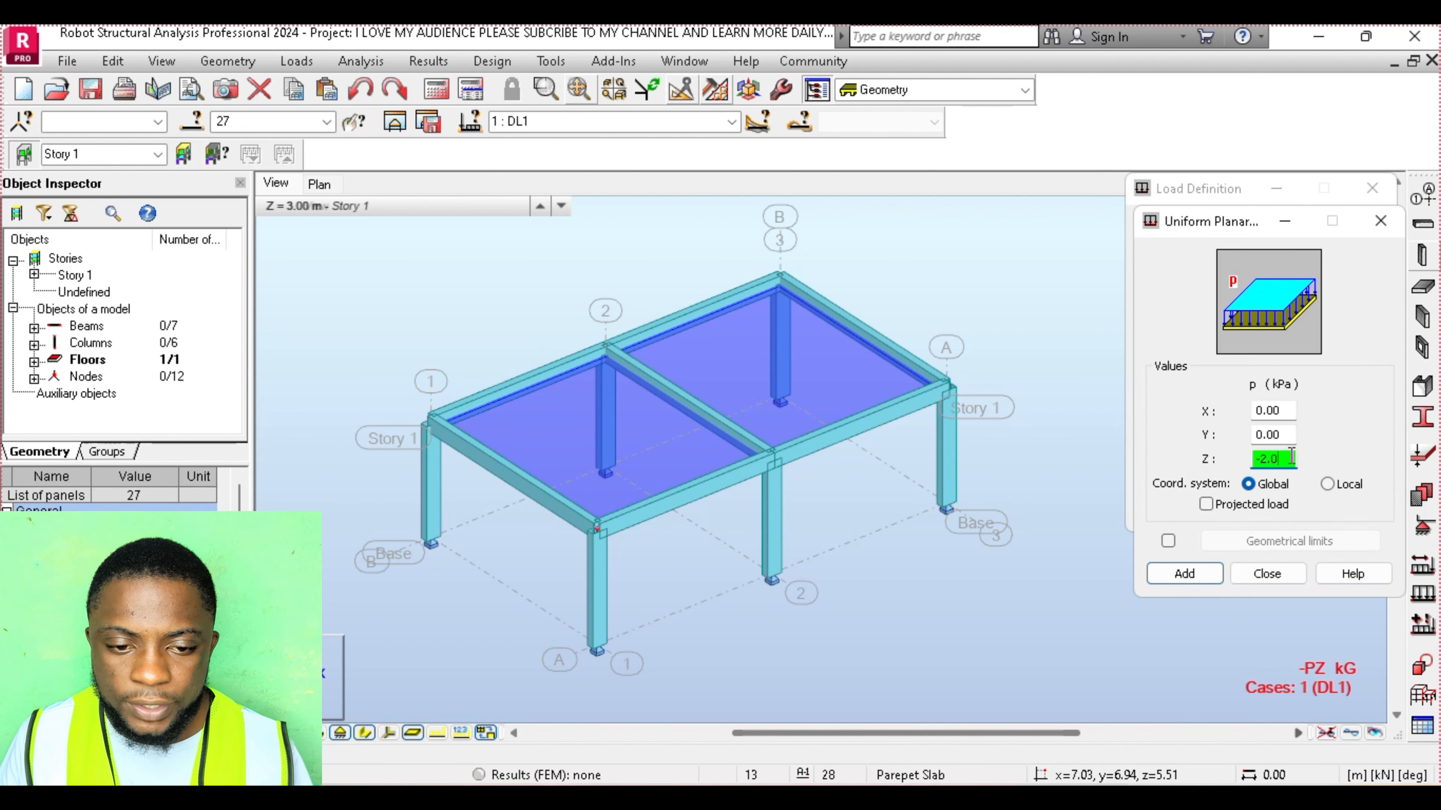
# - Make LL1 the active load case, apply the planar load to floor panel 27, and close the load definition
pyautogui.click(733, 121)
pyautogui.click(703, 154)
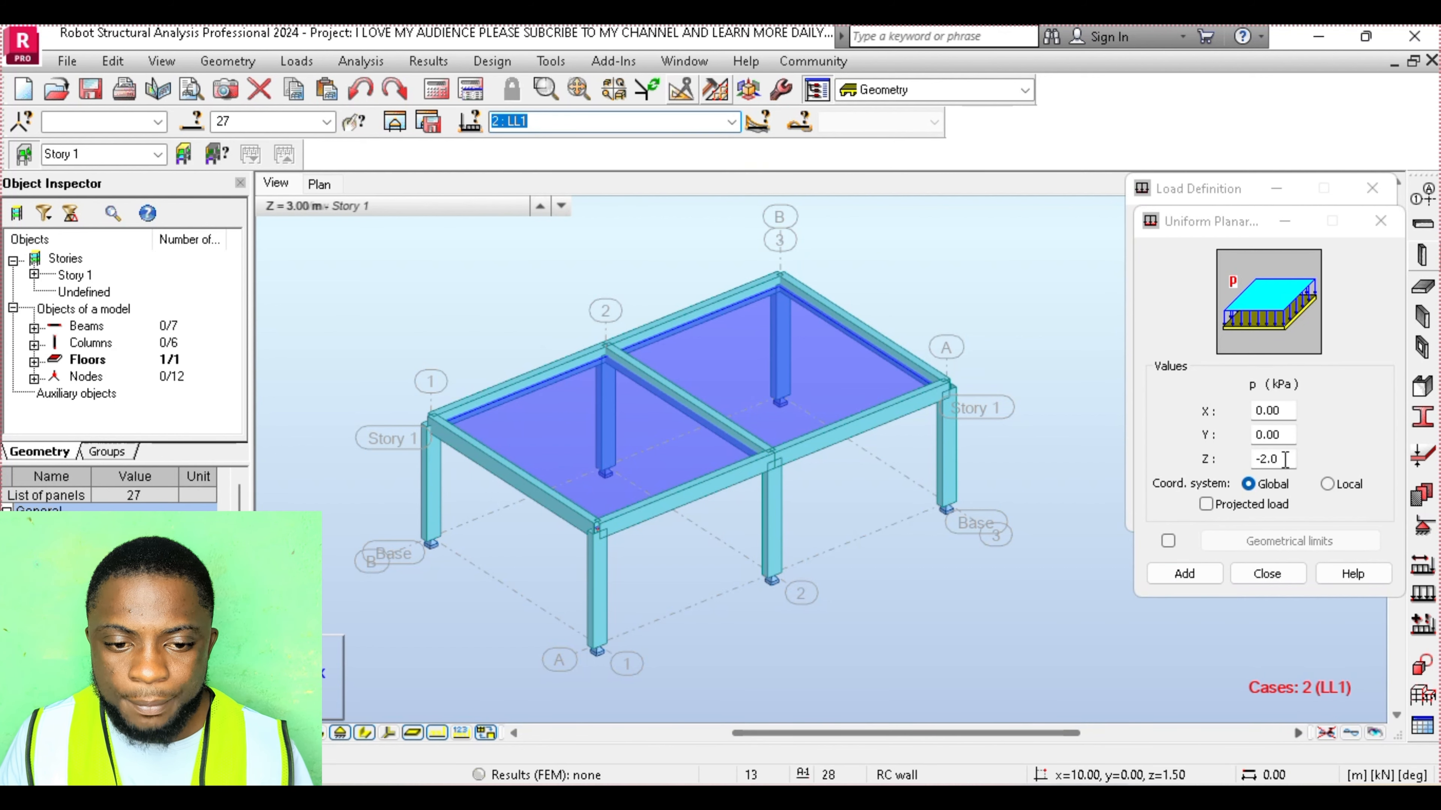
pyautogui.click(730, 122)
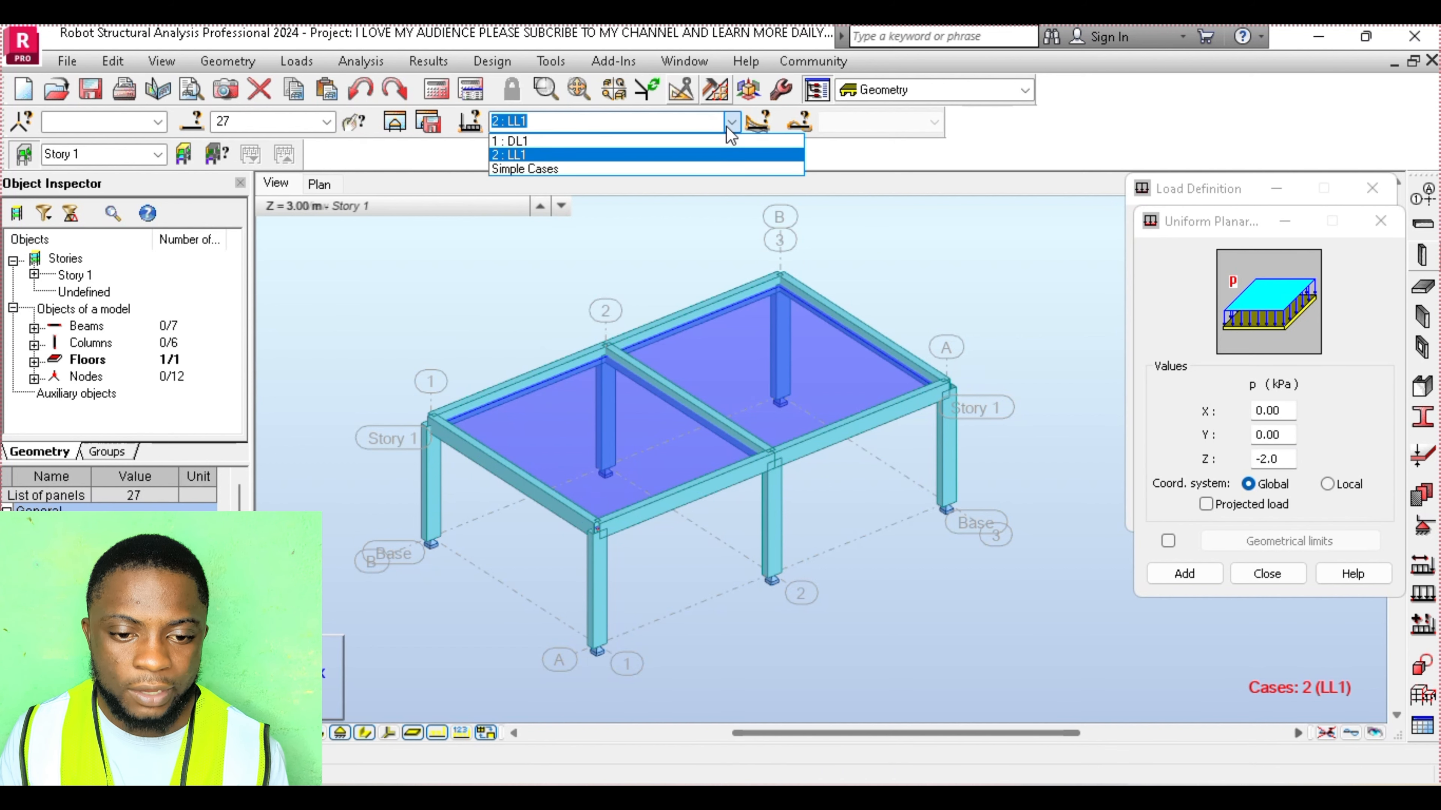
pyautogui.click(711, 157)
pyautogui.click(1177, 573)
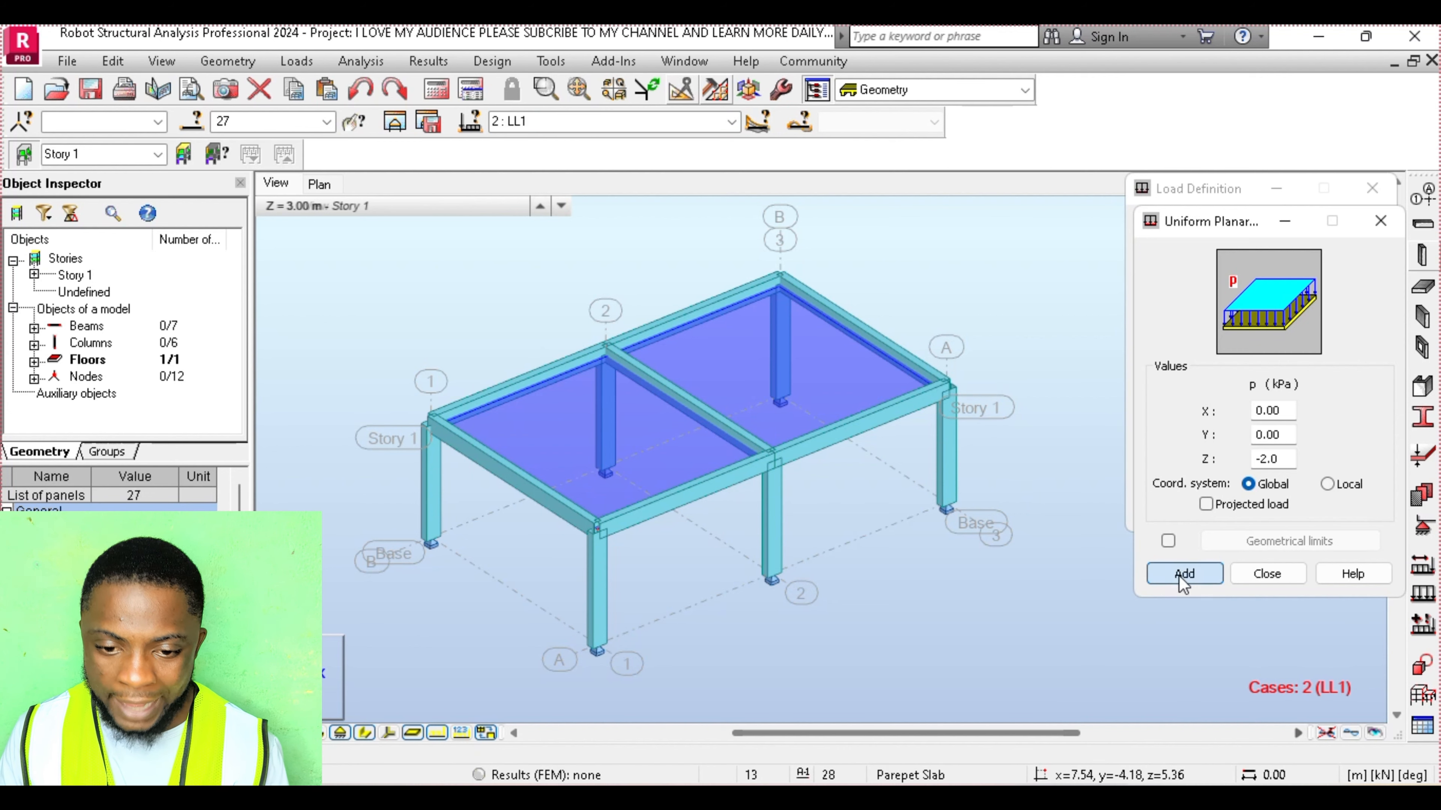
pyautogui.click(1176, 514)
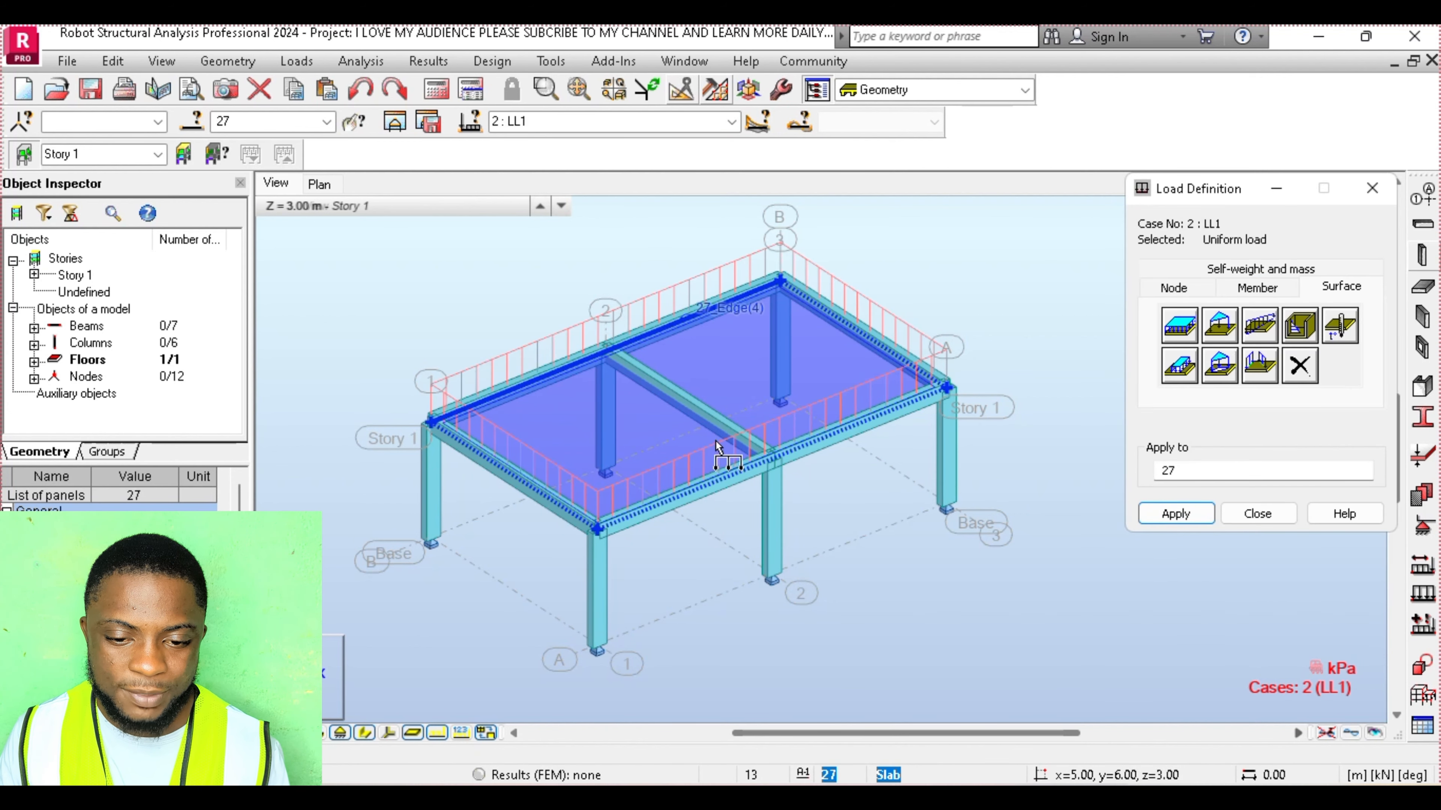
pyautogui.click(1270, 517)
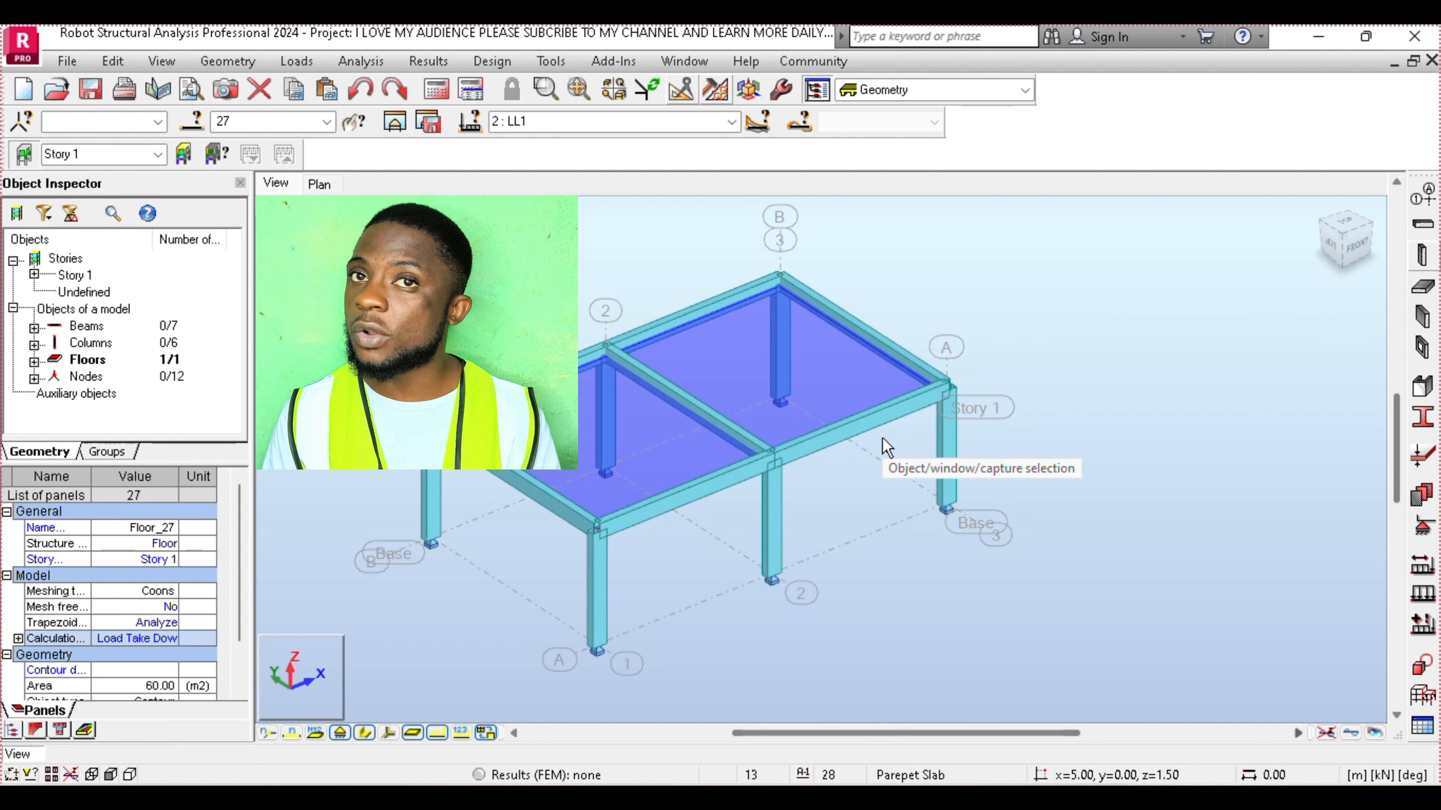
# - Make DL1 the active load case and select all beams by picking one and matching its member type
pyautogui.click(731, 122)
pyautogui.click(732, 137)
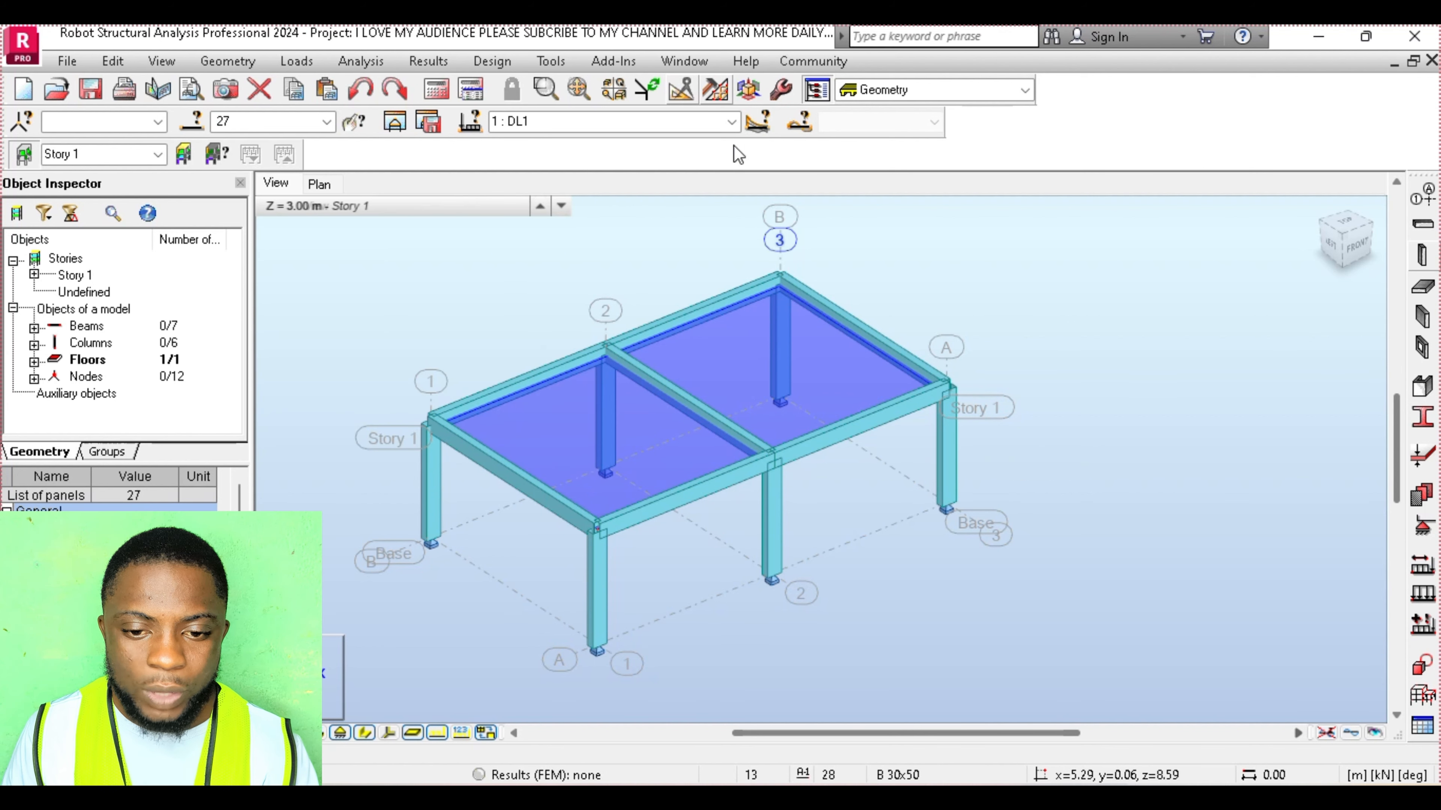
pyautogui.click(731, 121)
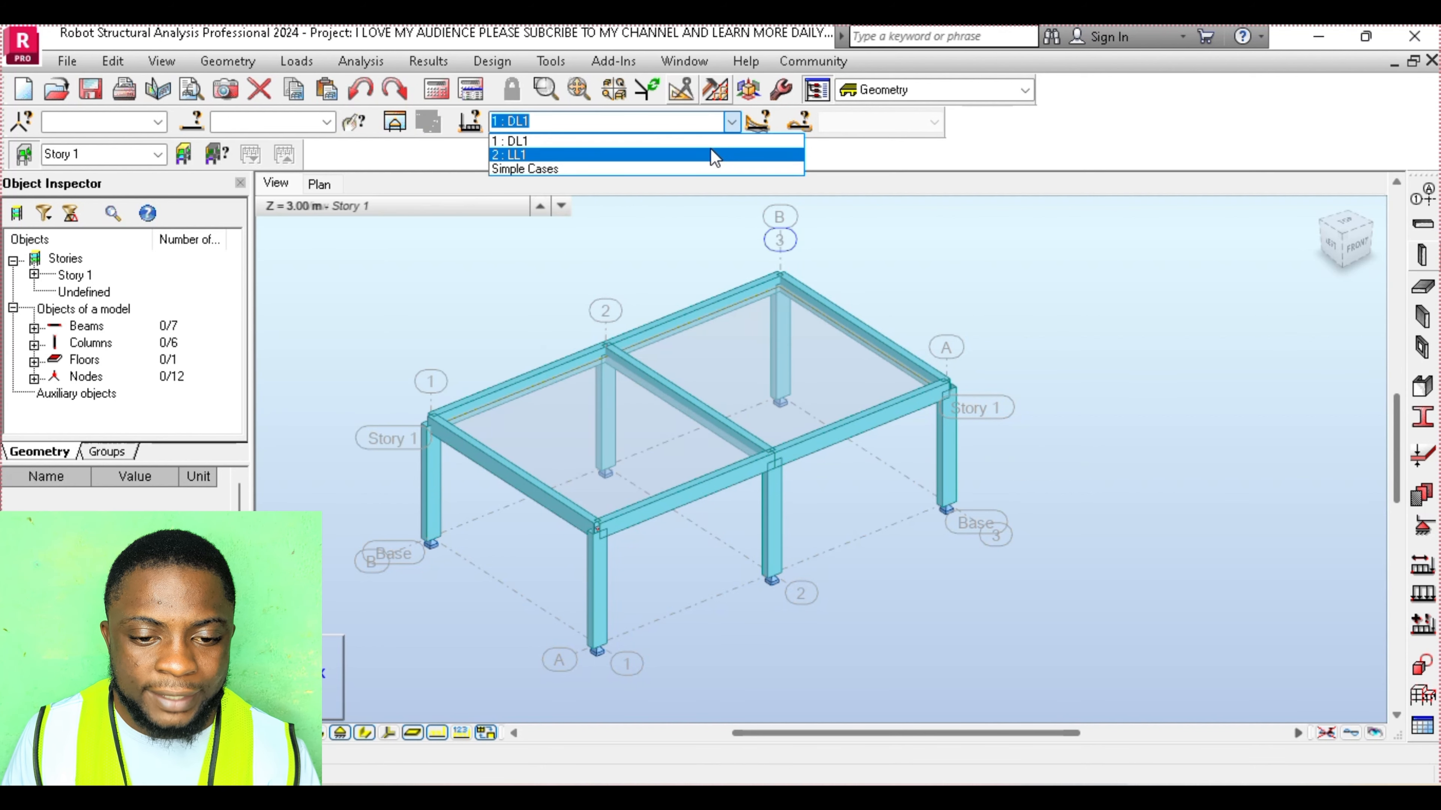
pyautogui.click(734, 193)
pyautogui.click(838, 444)
pyautogui.rightClick(835, 441)
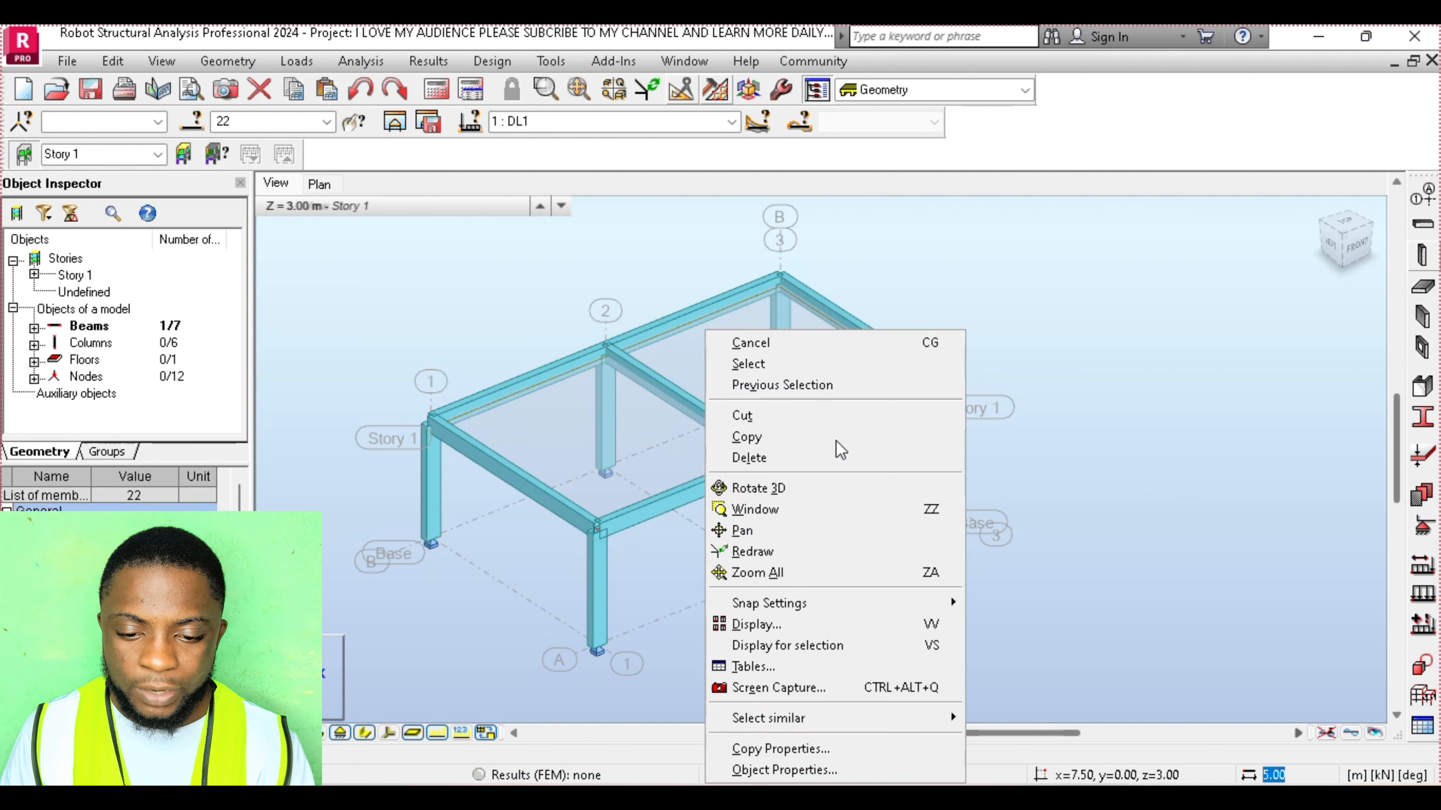
pyautogui.moveTo(831, 716)
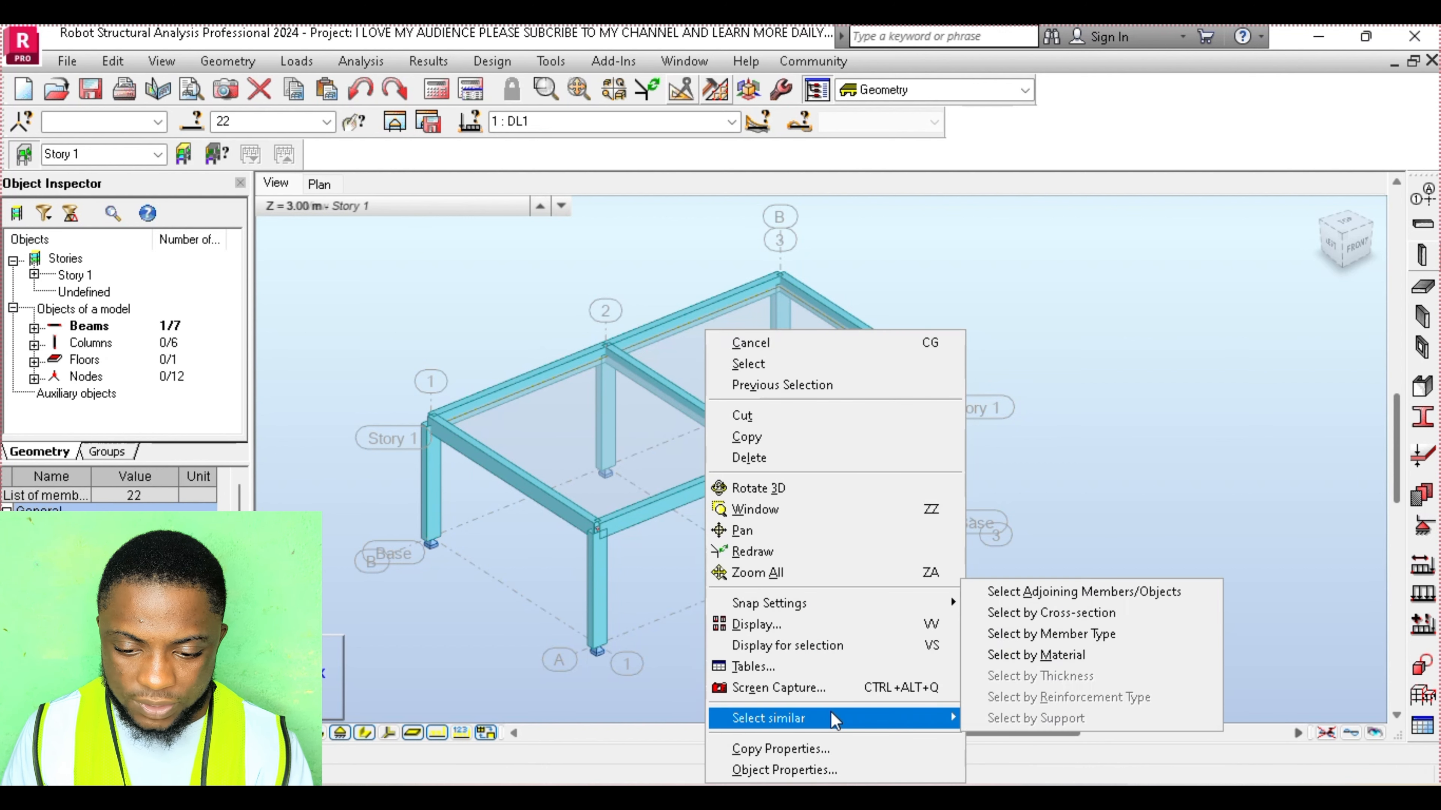
pyautogui.click(1040, 637)
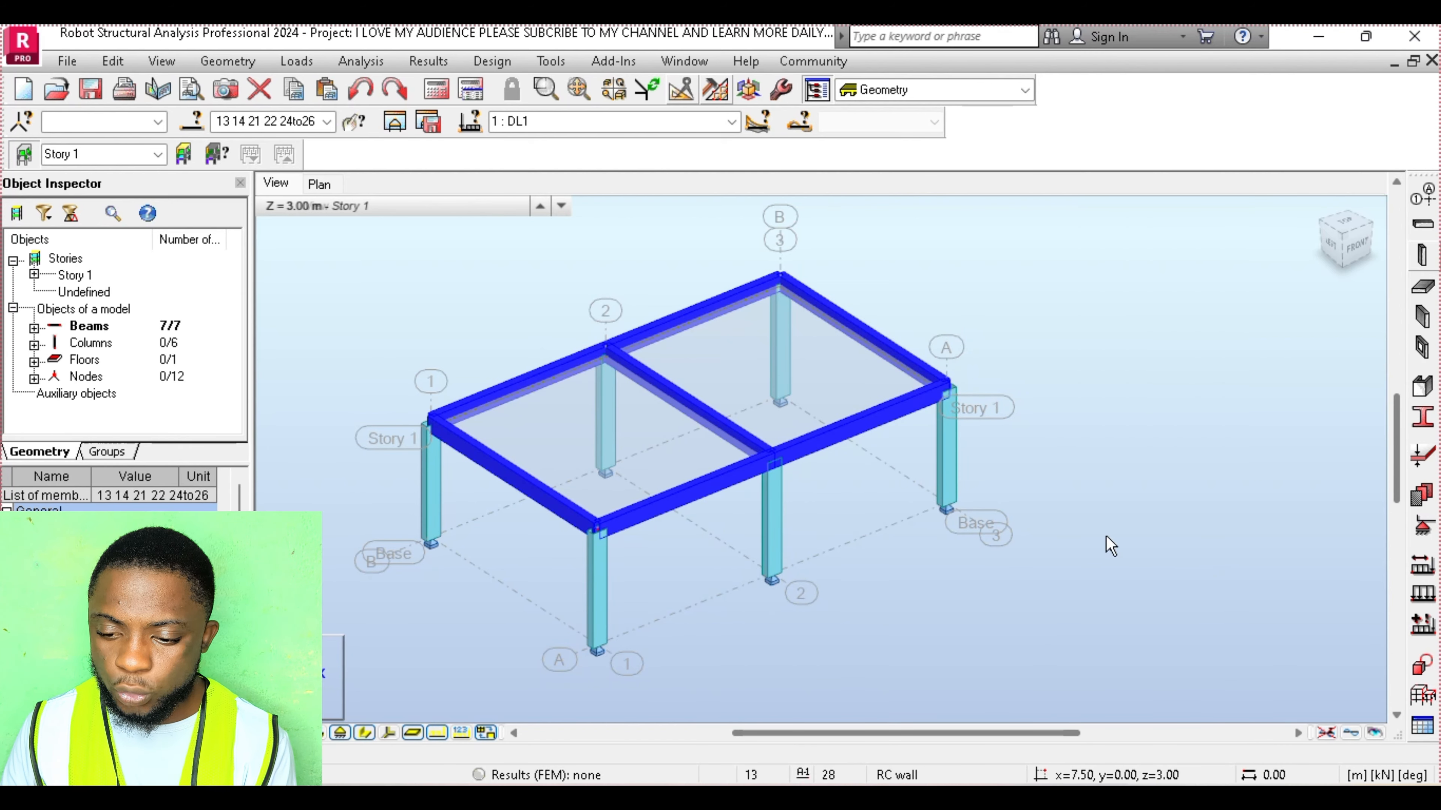
# - Apply a uniform member load of -5.0 kN/m in global Z to the selected beams in DL1 and close the load definition
pyautogui.click(1430, 595)
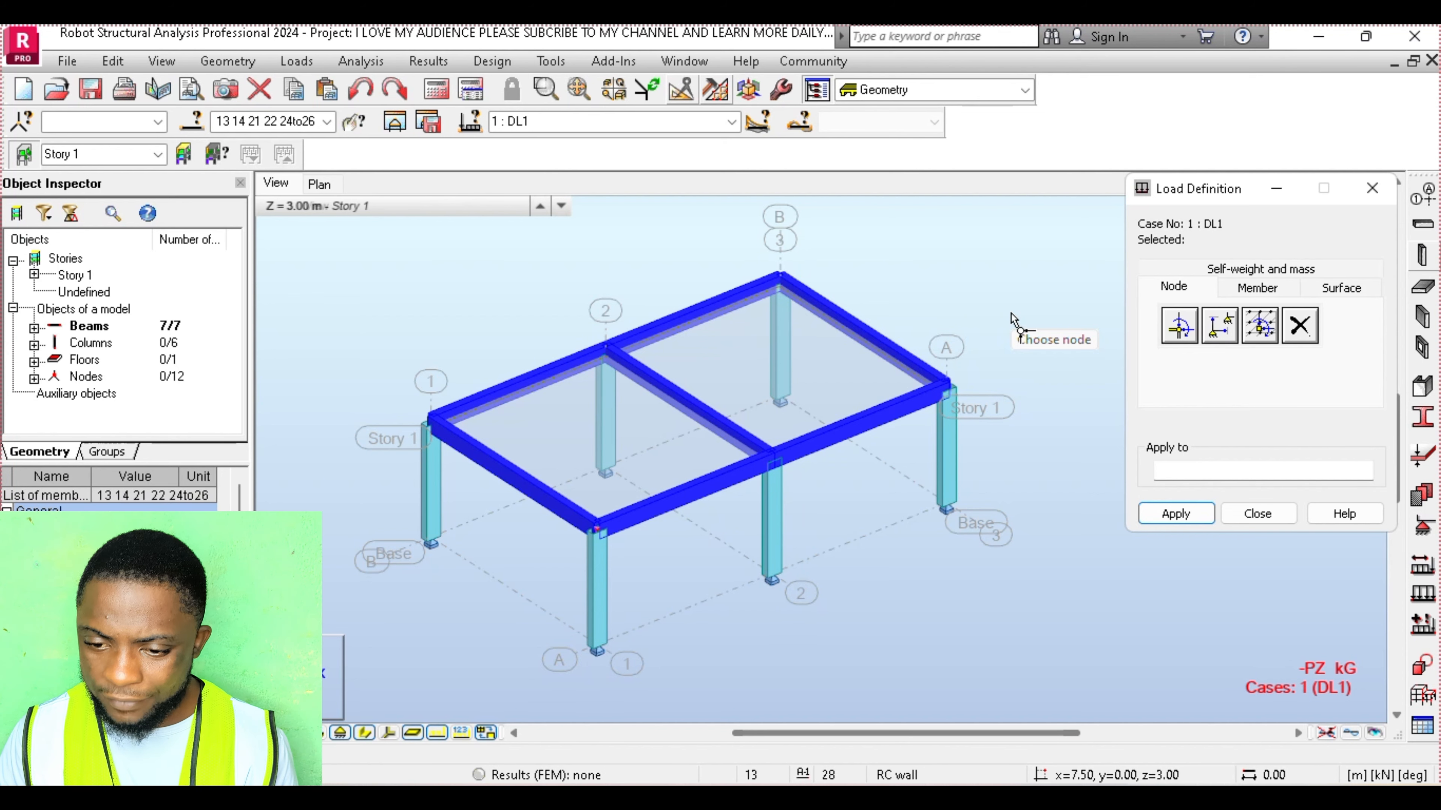
pyautogui.click(1257, 287)
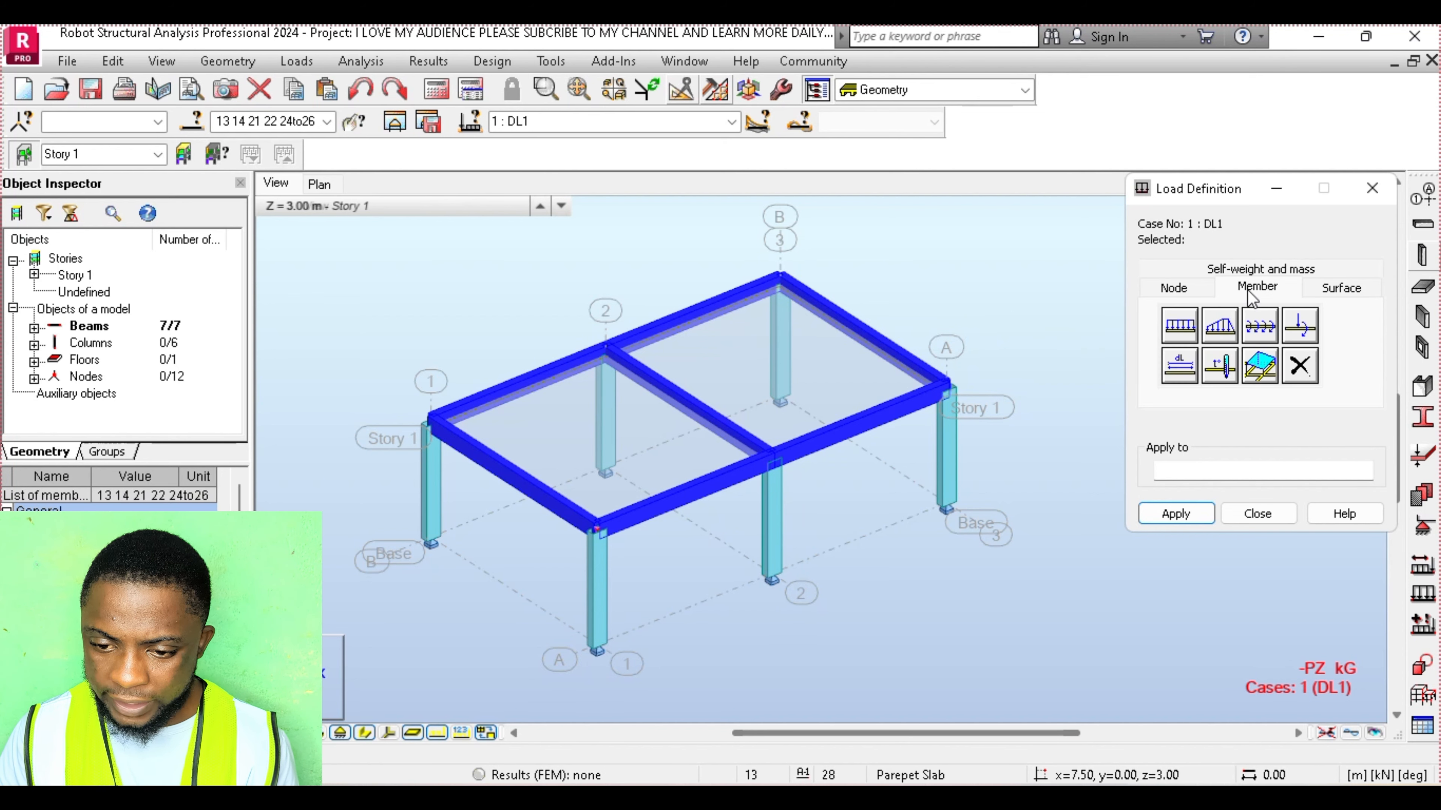
pyautogui.click(1180, 326)
pyautogui.moveTo(1271, 464); pyautogui.dragTo(1119, 466)
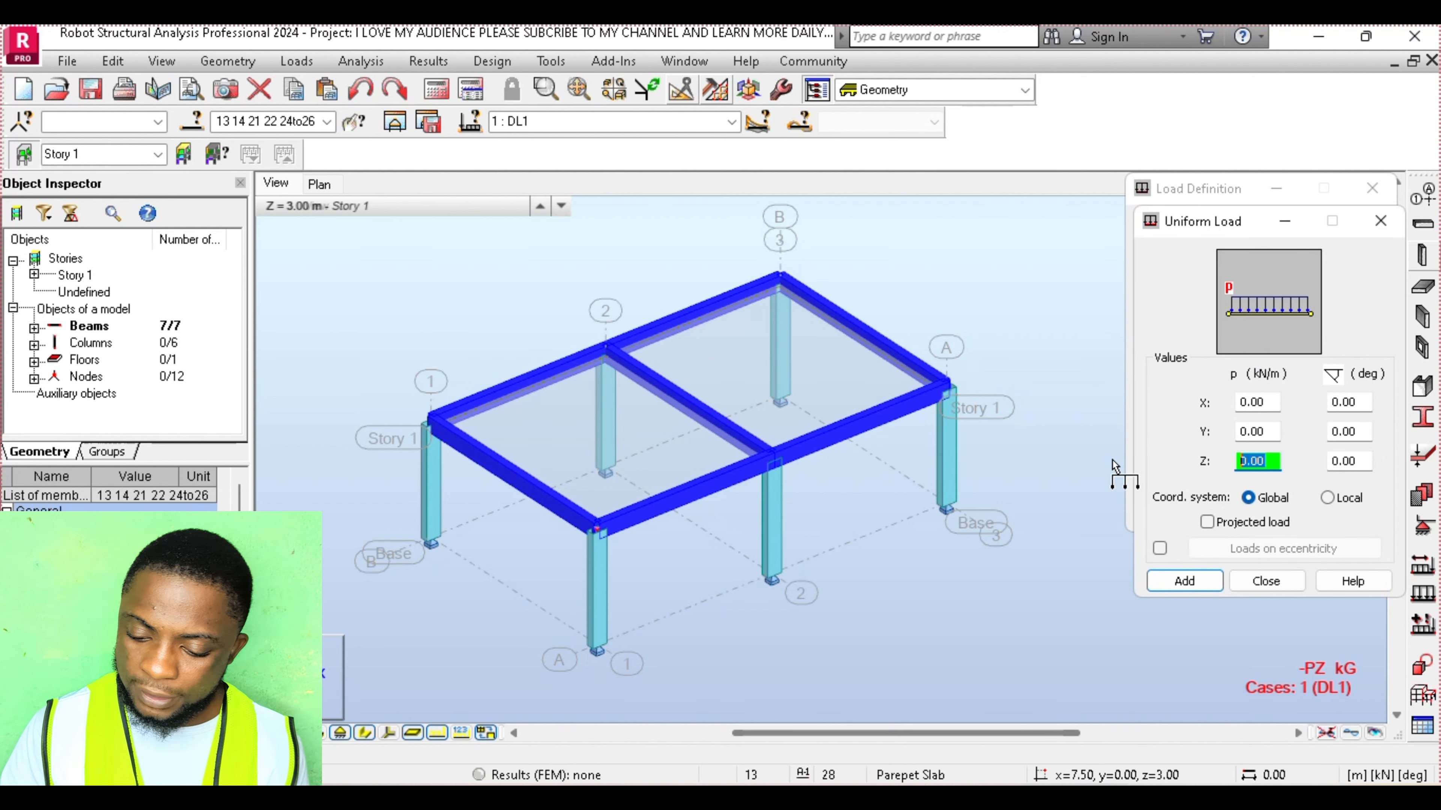
pyautogui.write('-5.0')
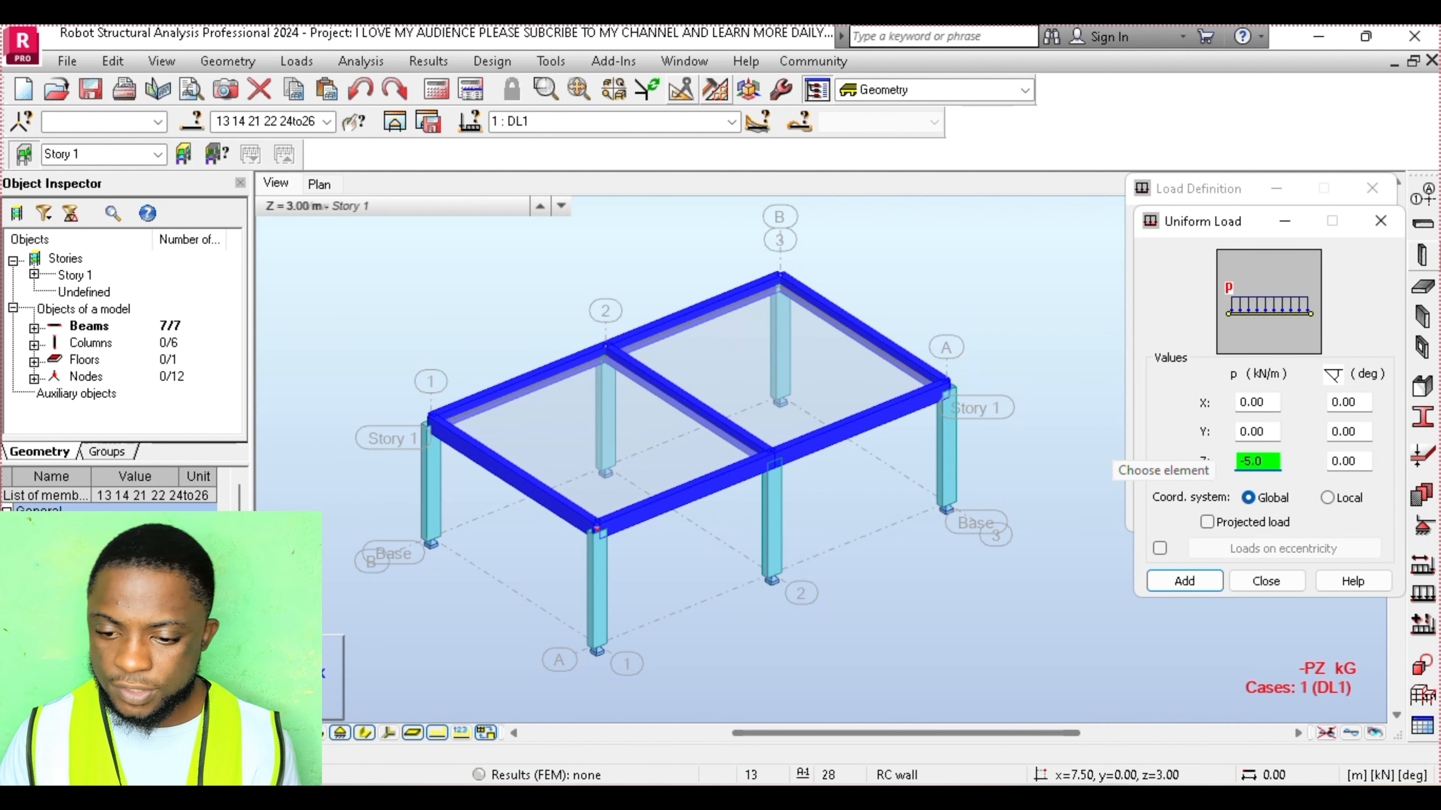
pyautogui.click(1186, 581)
pyautogui.click(1194, 516)
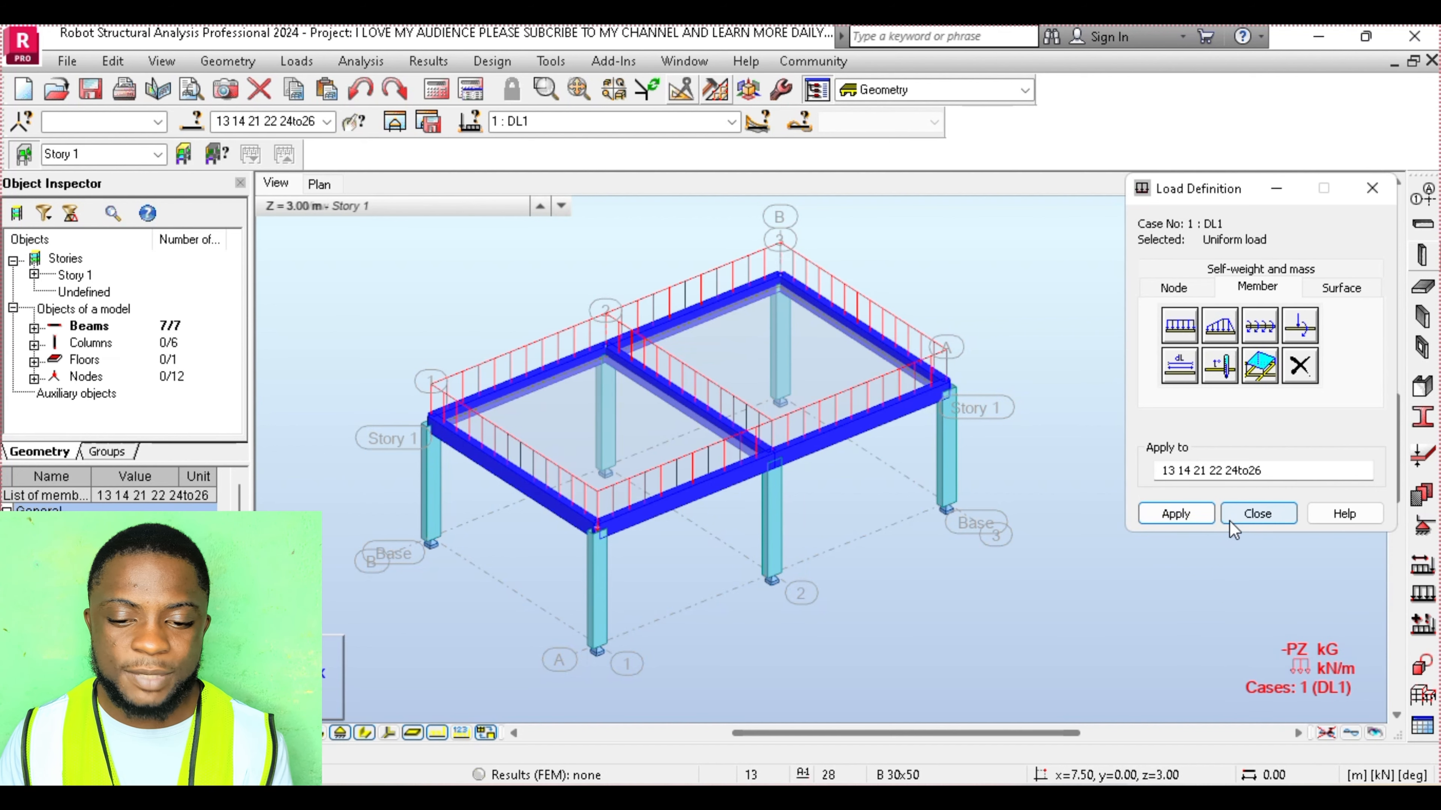
pyautogui.click(1257, 513)
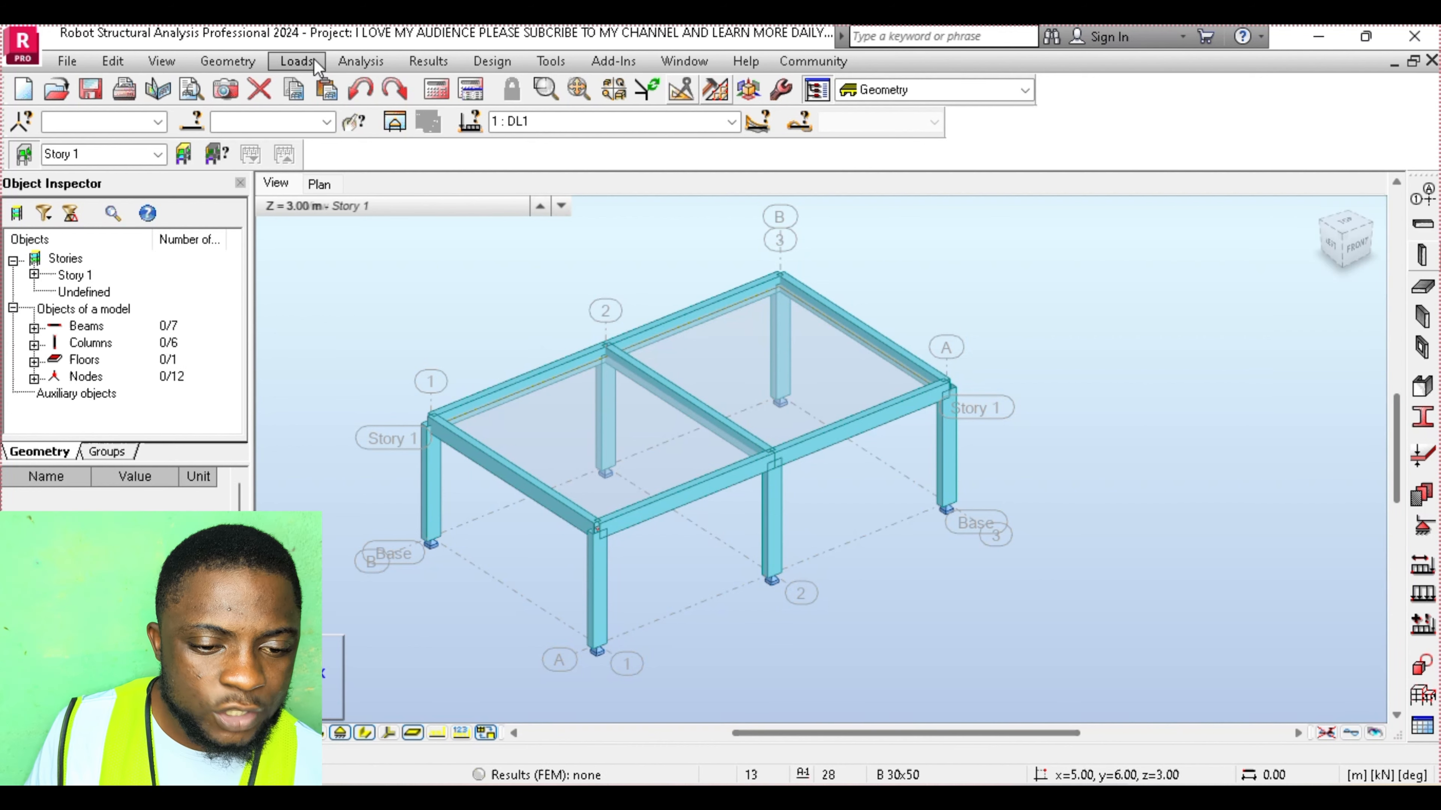
# - Create a manual ULS load combination containing DL1 and LL1 with automatic factors, and apply it
pyautogui.click(315, 59)
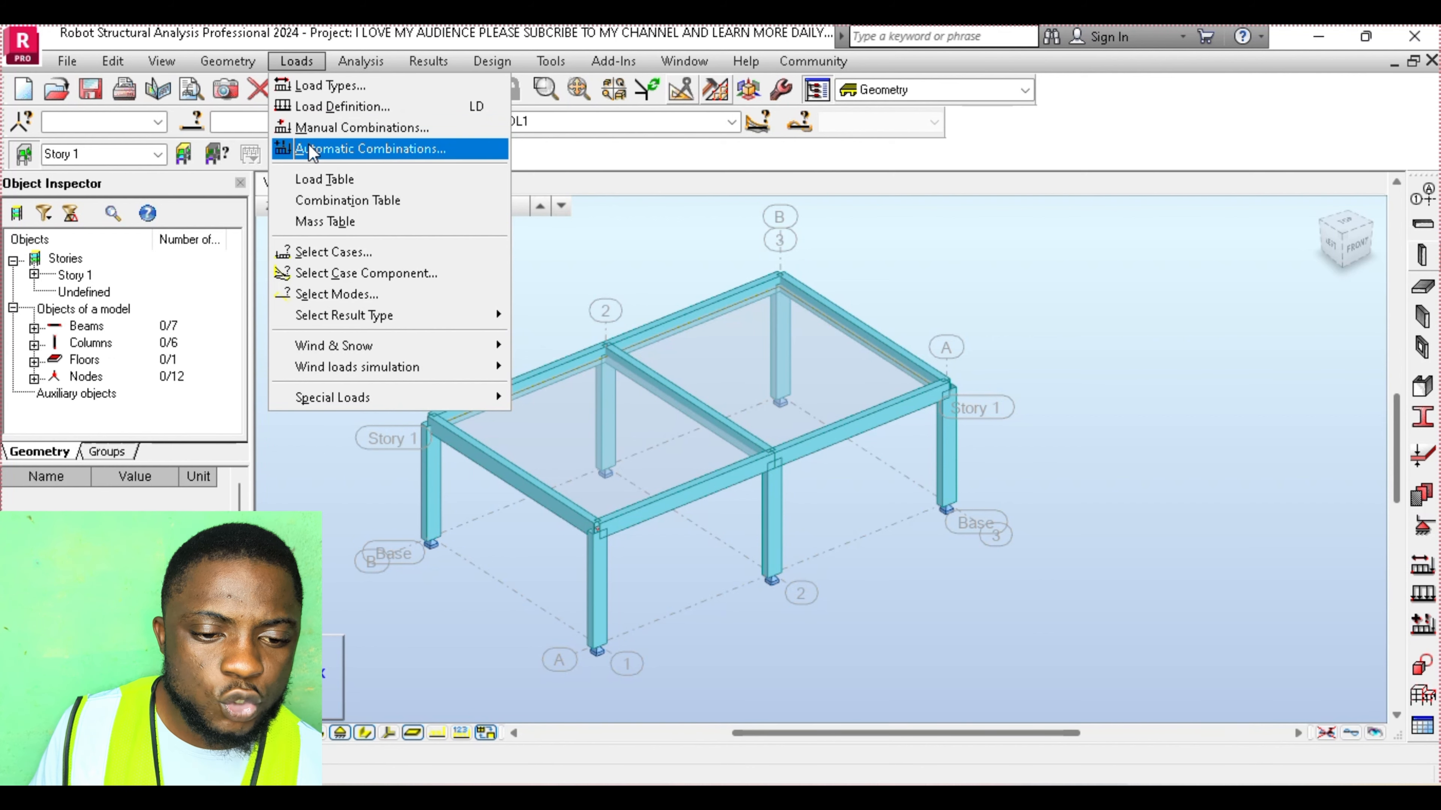
pyautogui.click(314, 128)
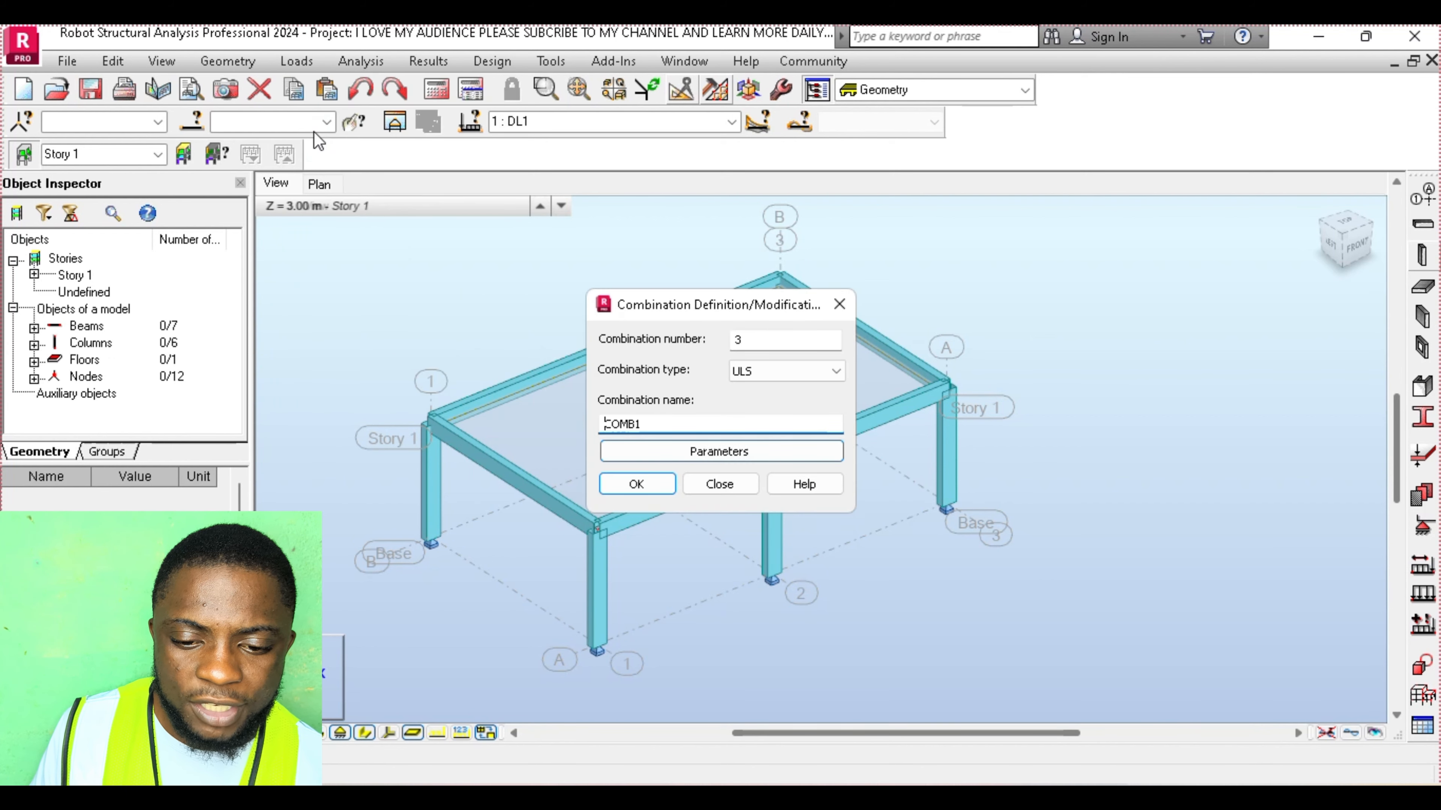
pyautogui.click(649, 484)
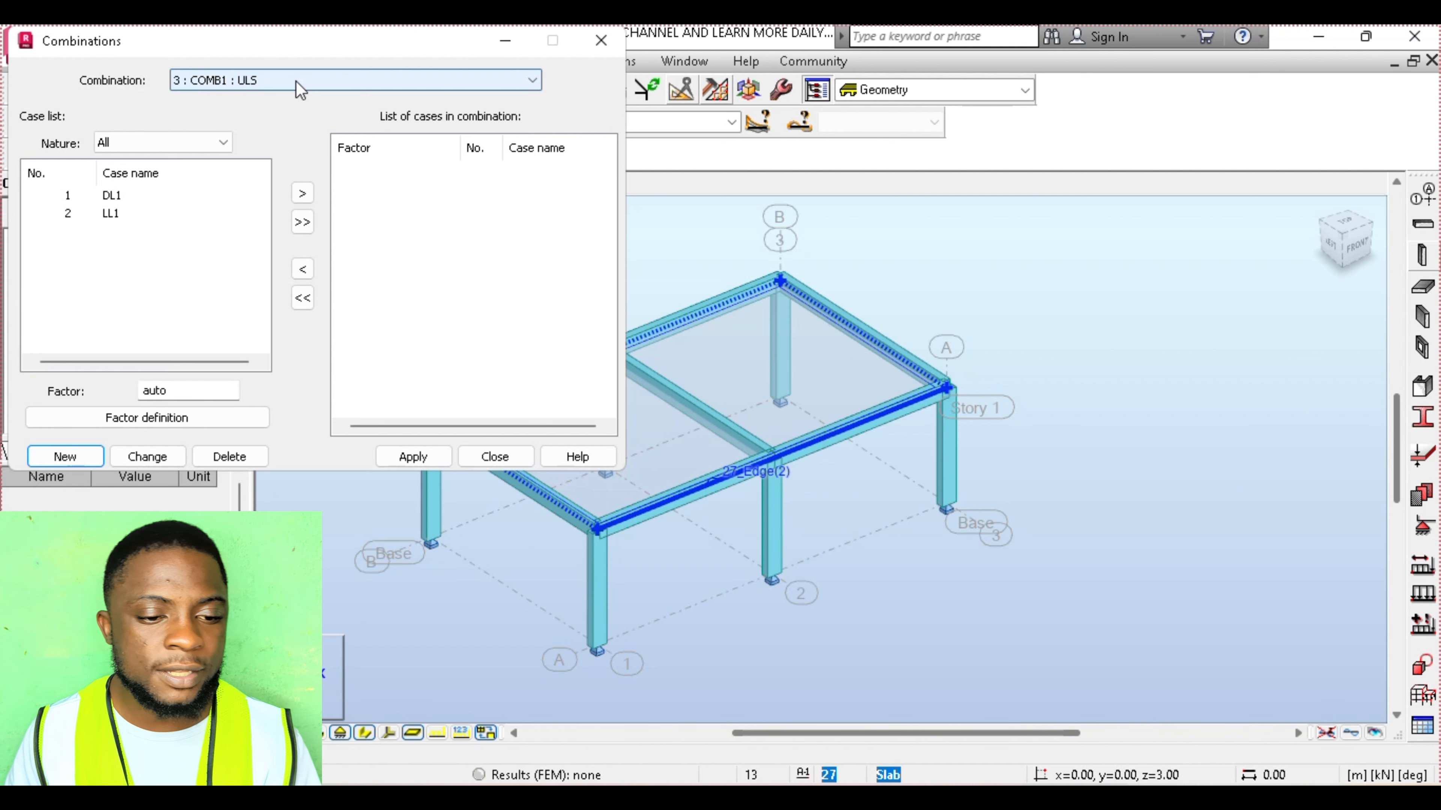
pyautogui.moveTo(118, 237); pyautogui.dragTo(67, 189)
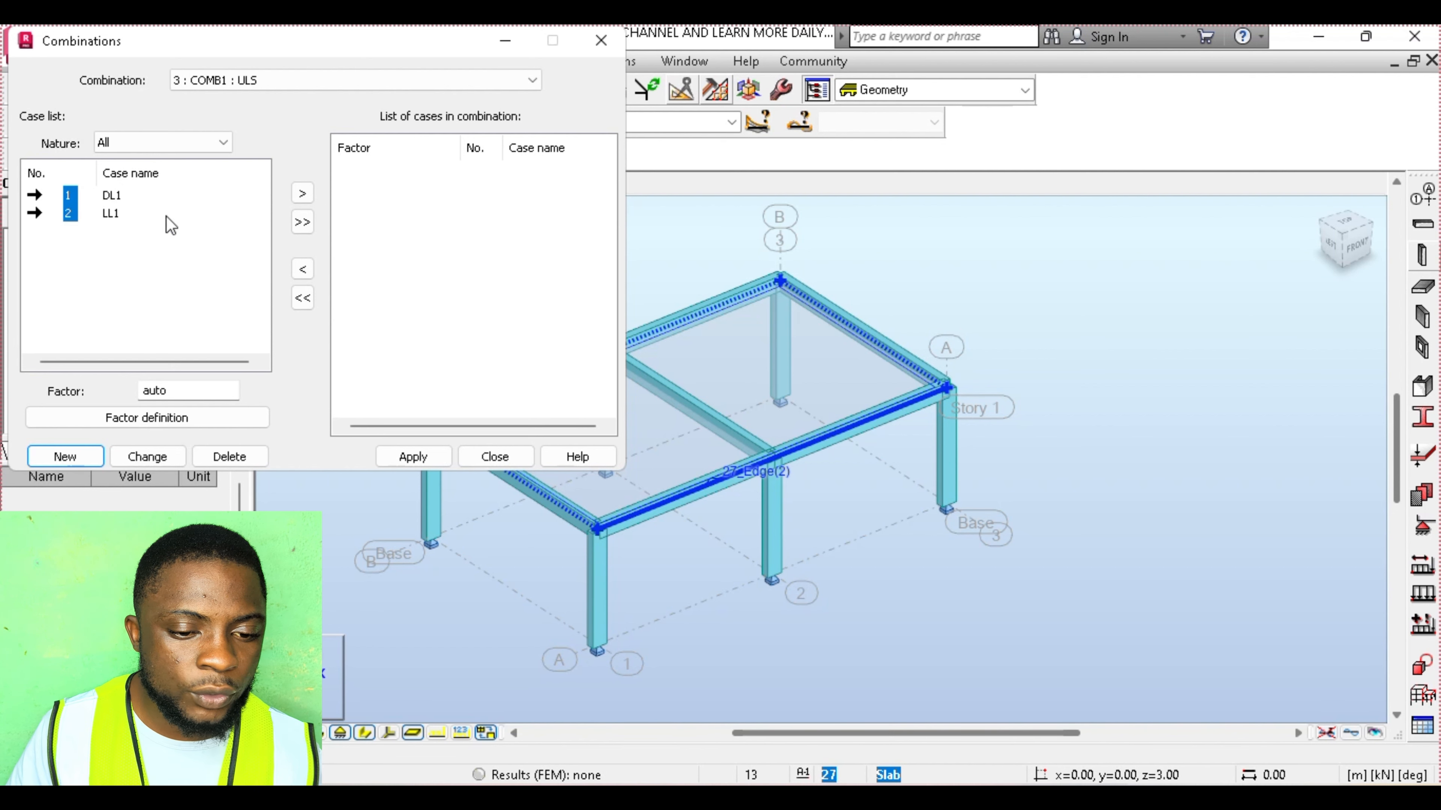
pyautogui.click(301, 222)
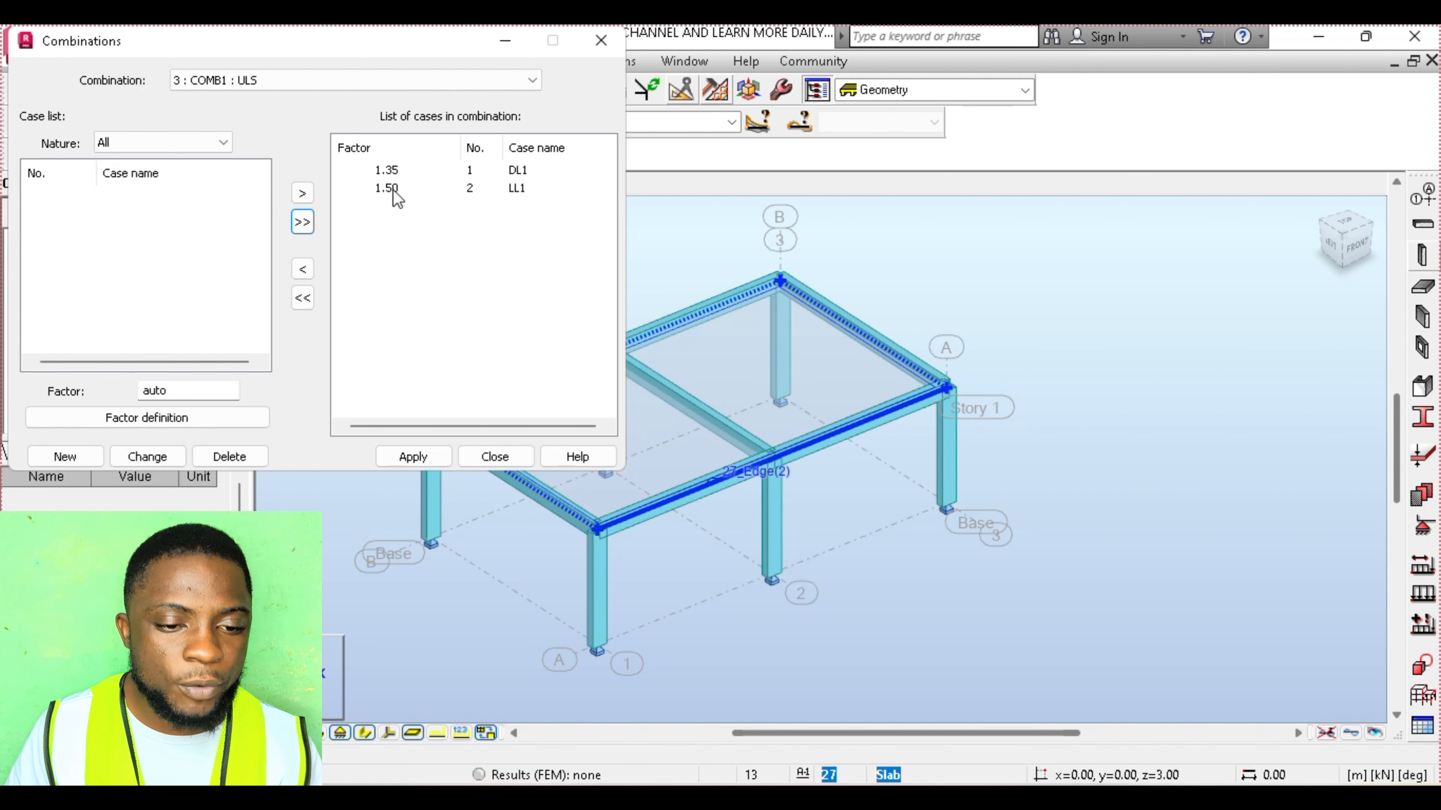
pyautogui.click(419, 460)
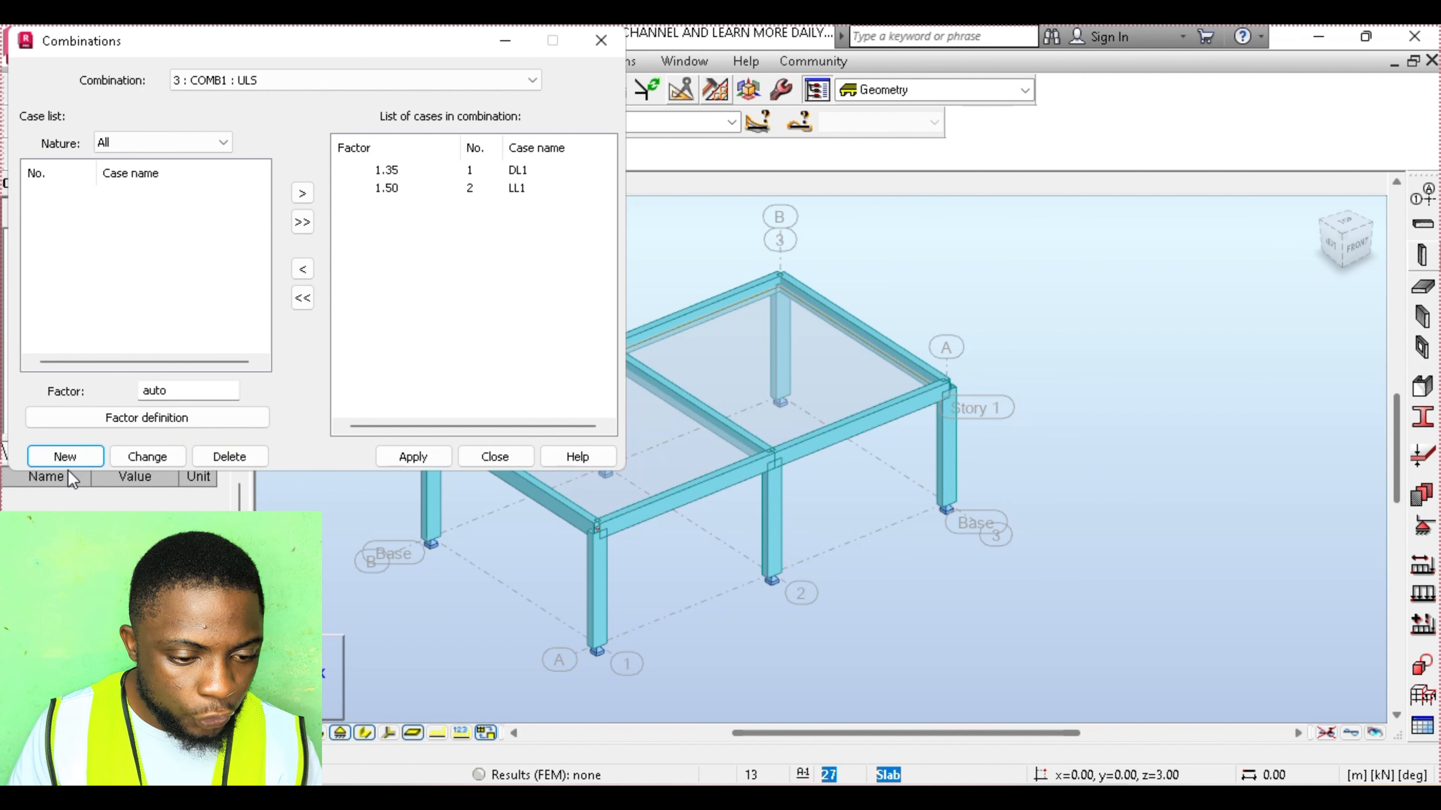
# - Create a second manual combination of type SLS containing only DL1 and LL1 with automatic factors, apply it and finish defining combinations
pyautogui.click(65, 457)
pyautogui.click(395, 219)
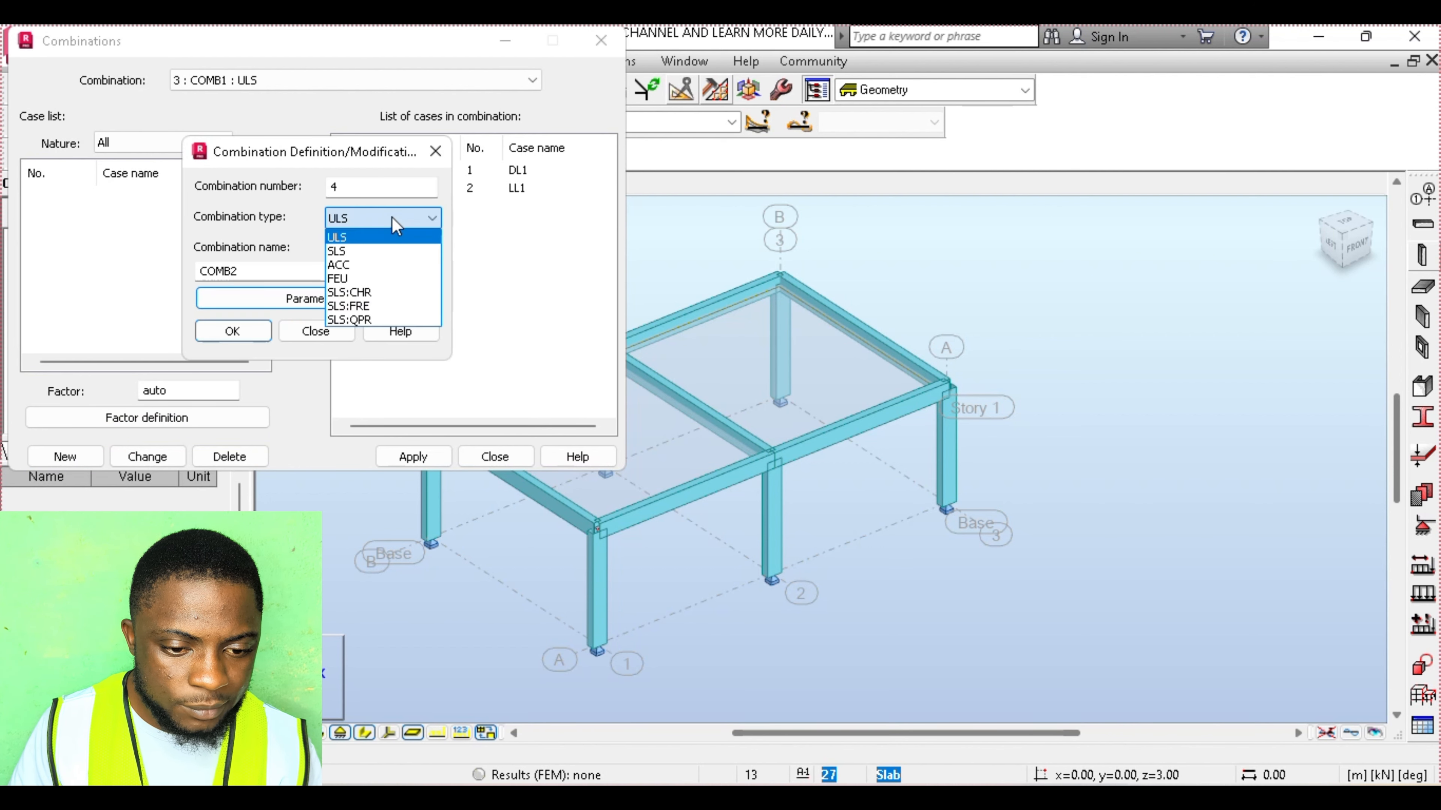
pyautogui.click(385, 251)
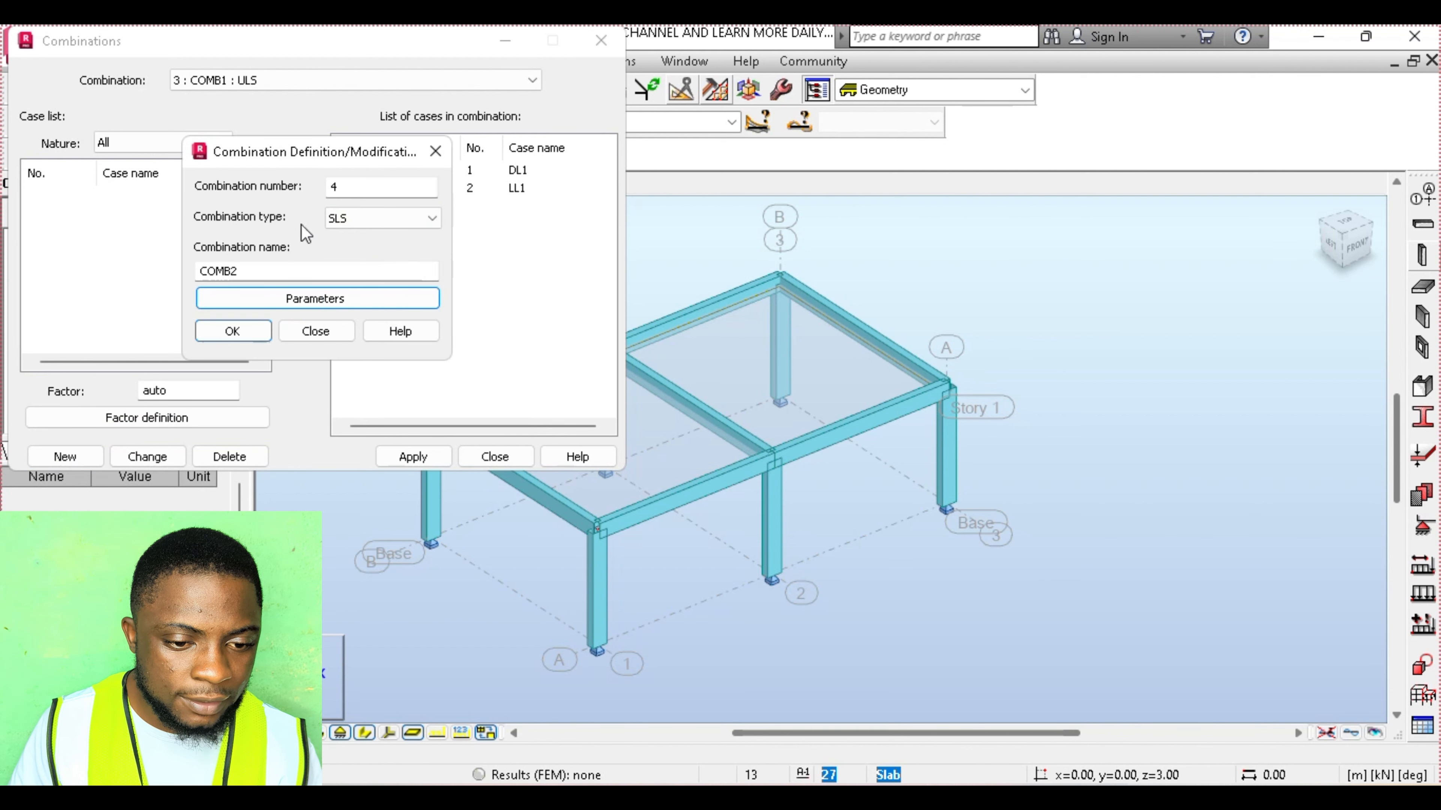
pyautogui.click(234, 331)
pyautogui.click(149, 193)
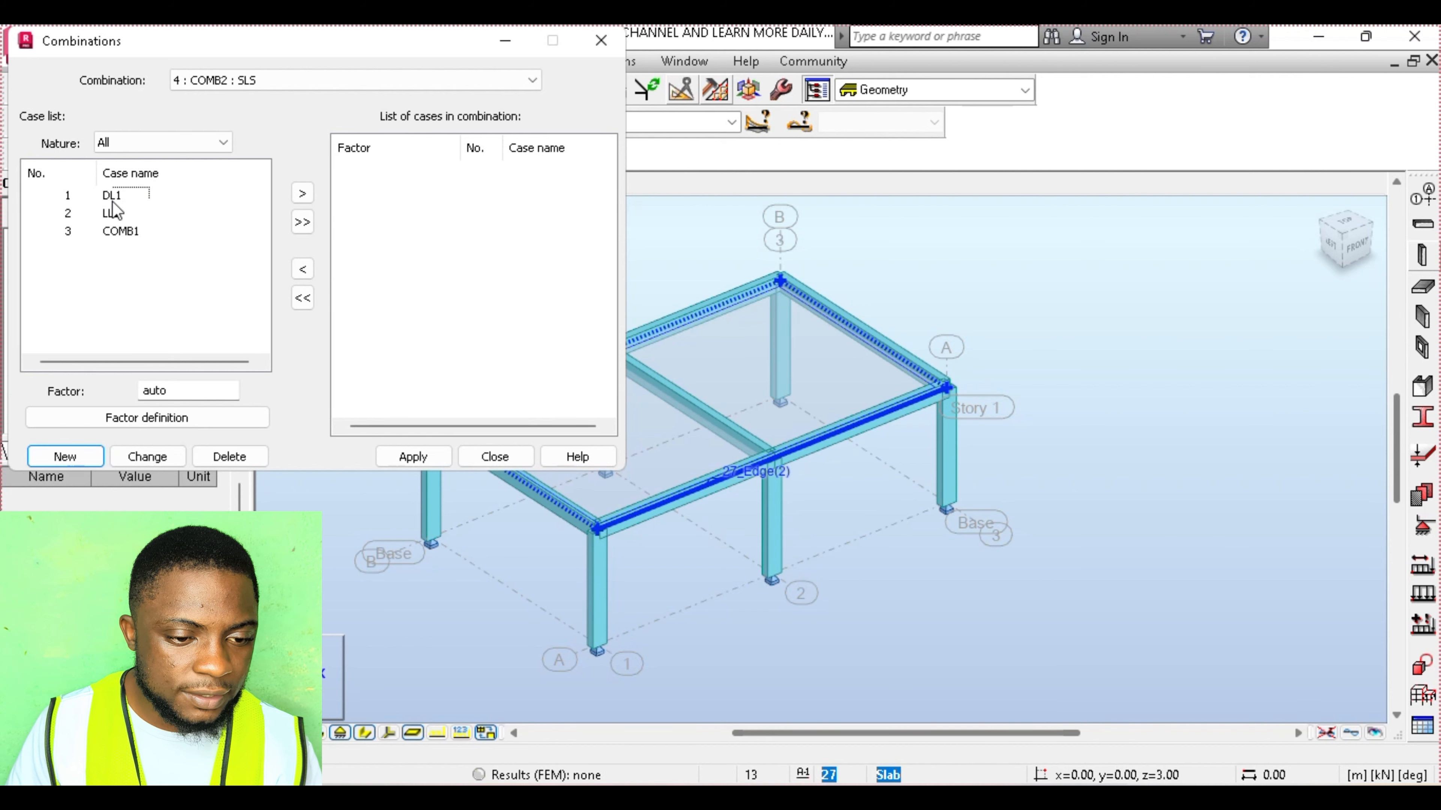
pyautogui.moveTo(150, 188); pyautogui.dragTo(64, 216)
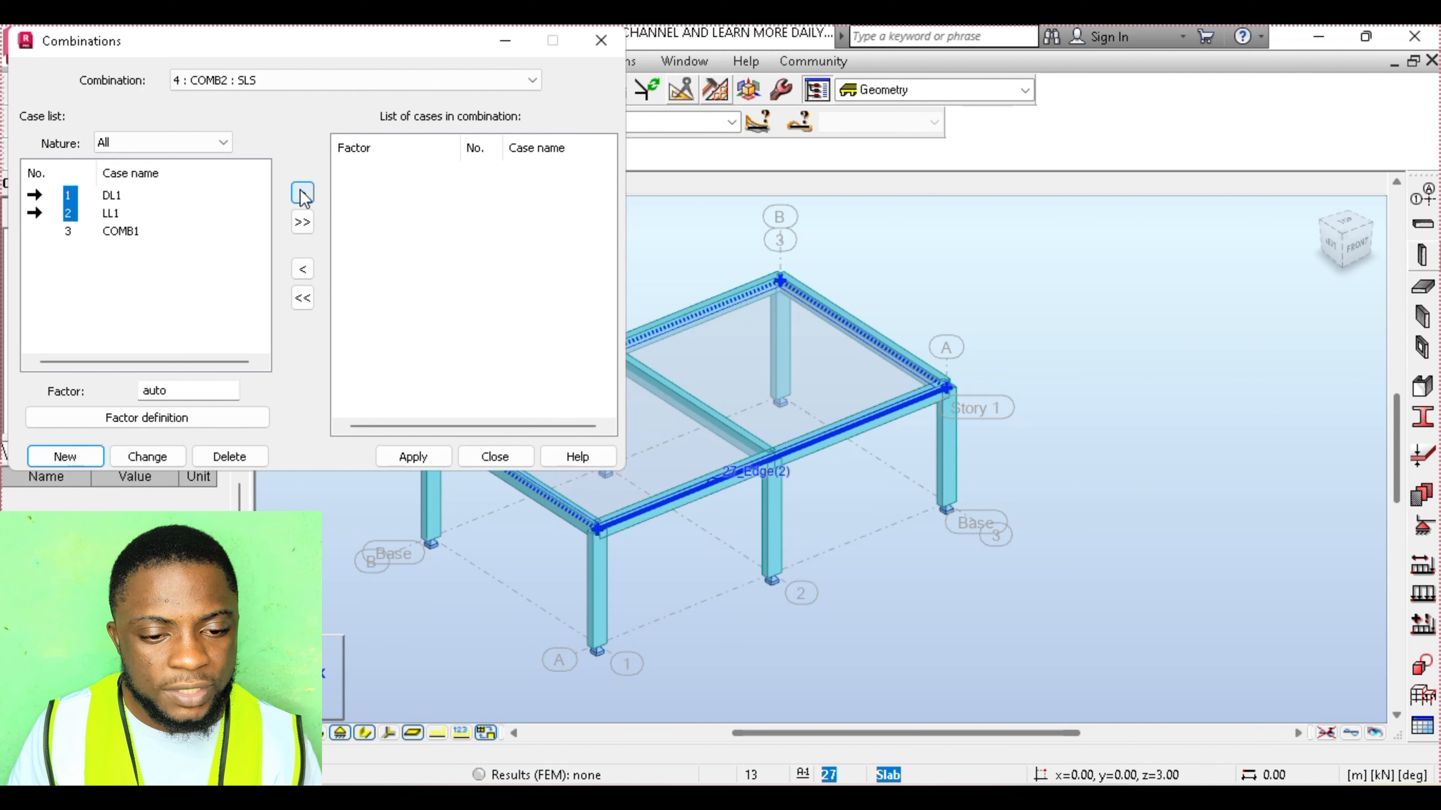
pyautogui.click(302, 194)
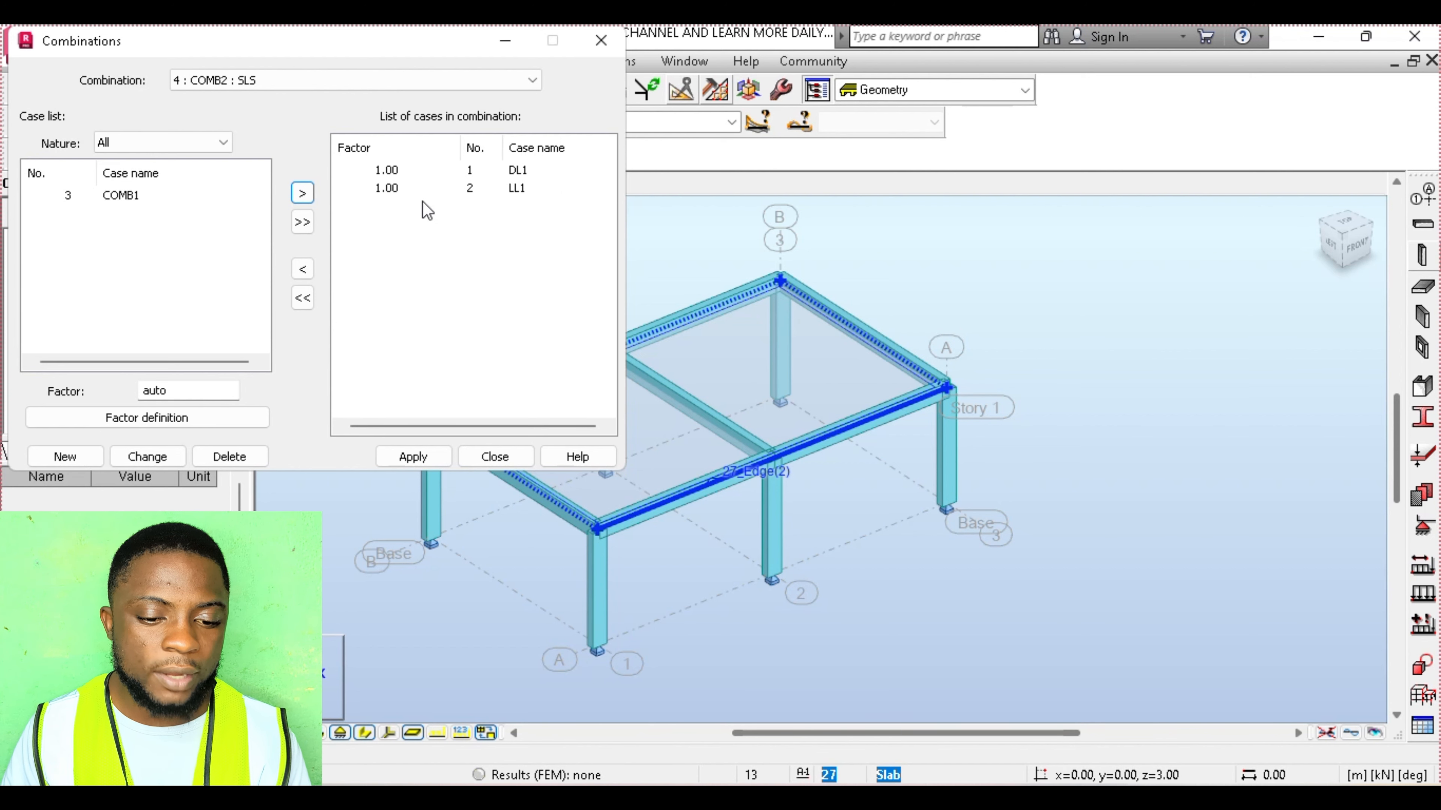
pyautogui.click(430, 454)
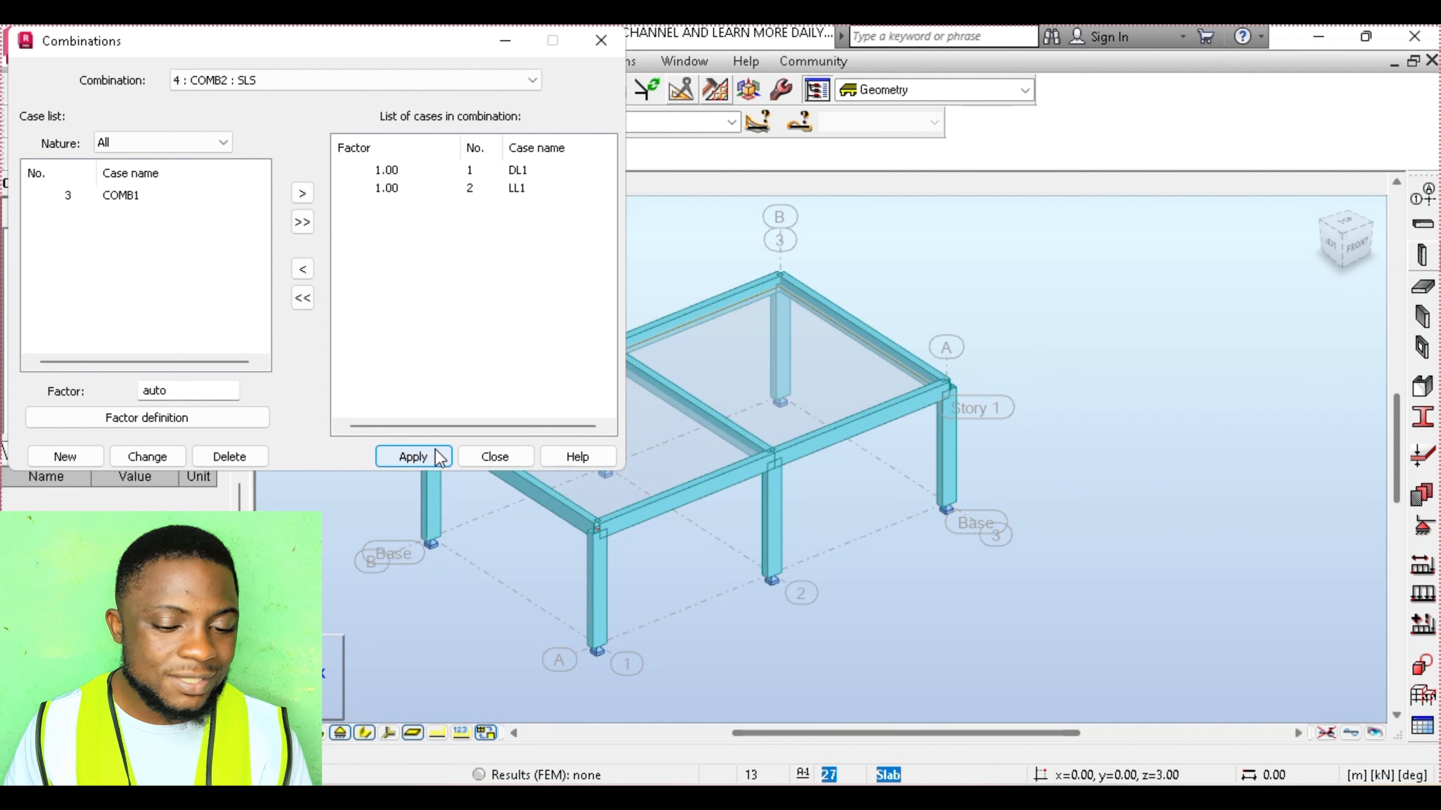
pyautogui.click(494, 457)
# - Generate full automatic load combinations according to the code NF EN 1990/NA Décembre 2011 H<1000m
pyautogui.click(296, 61)
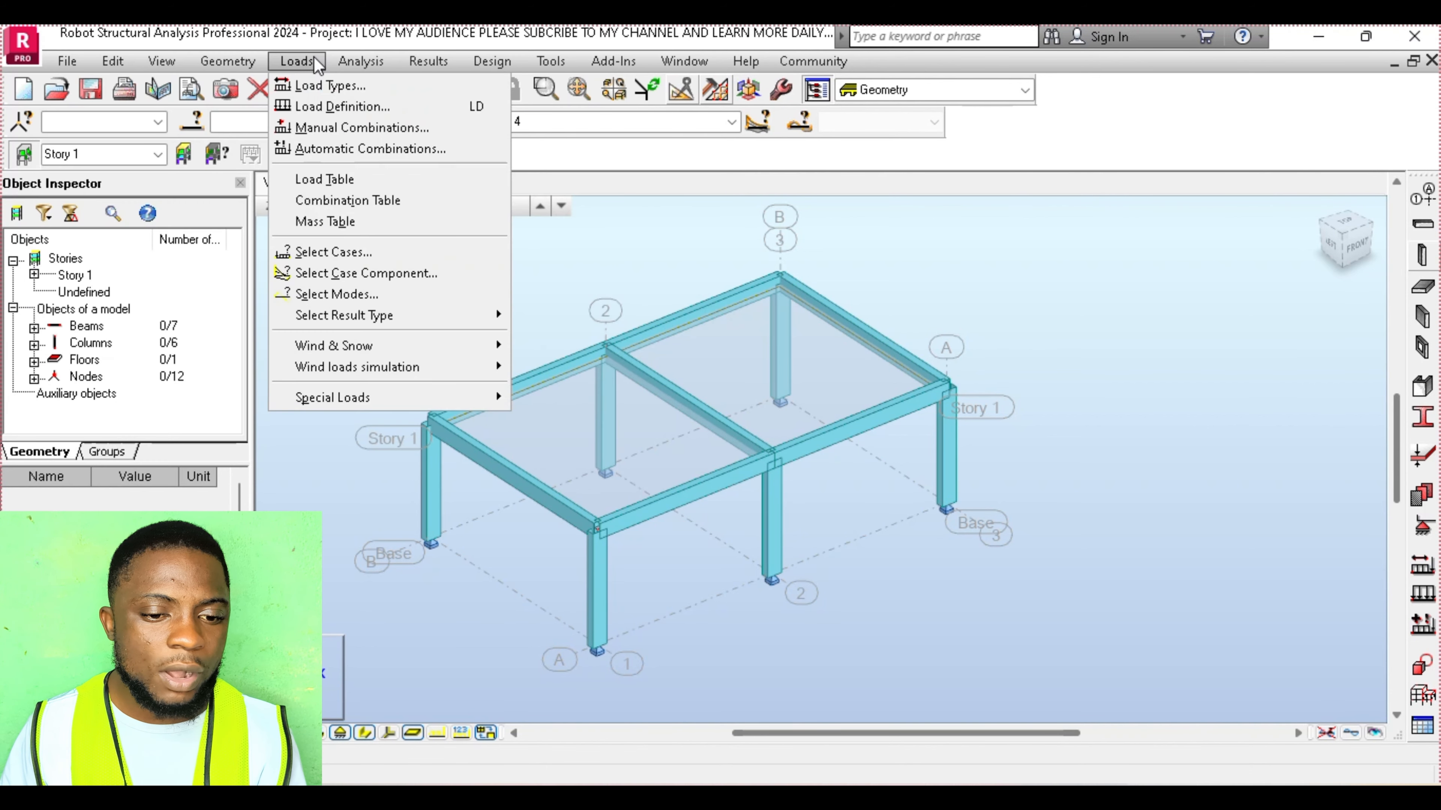
pyautogui.click(321, 151)
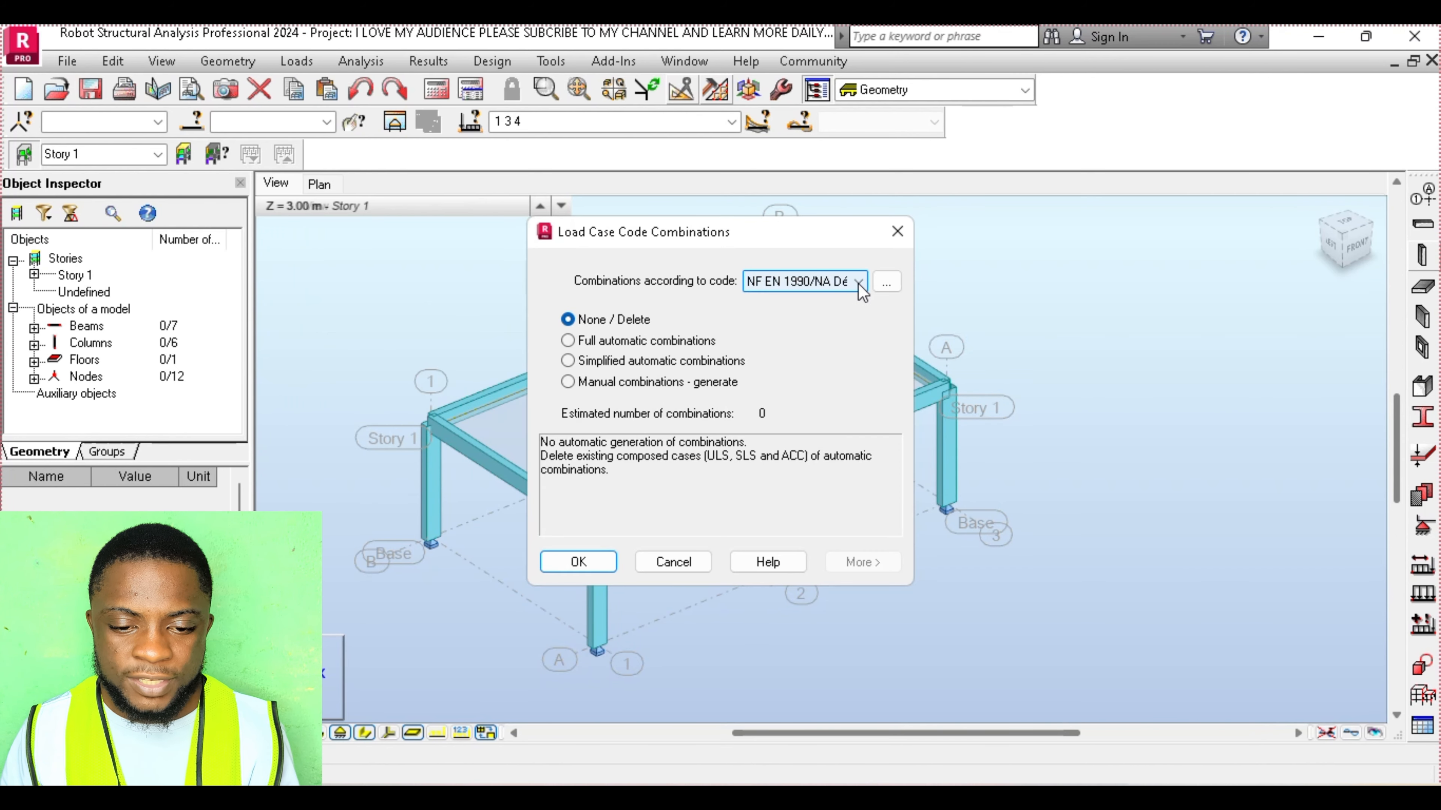
pyautogui.click(857, 282)
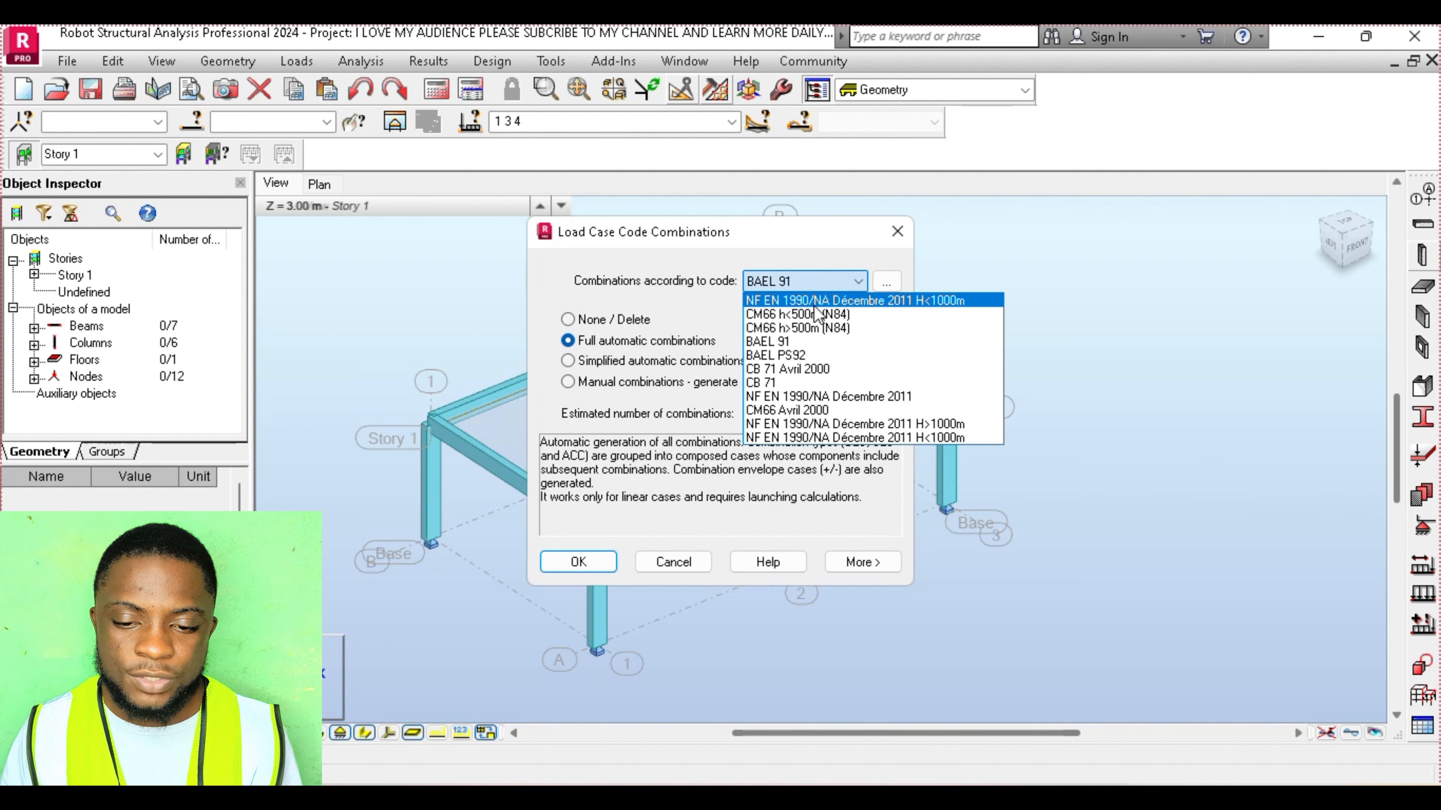
pyautogui.click(814, 304)
pyautogui.click(601, 561)
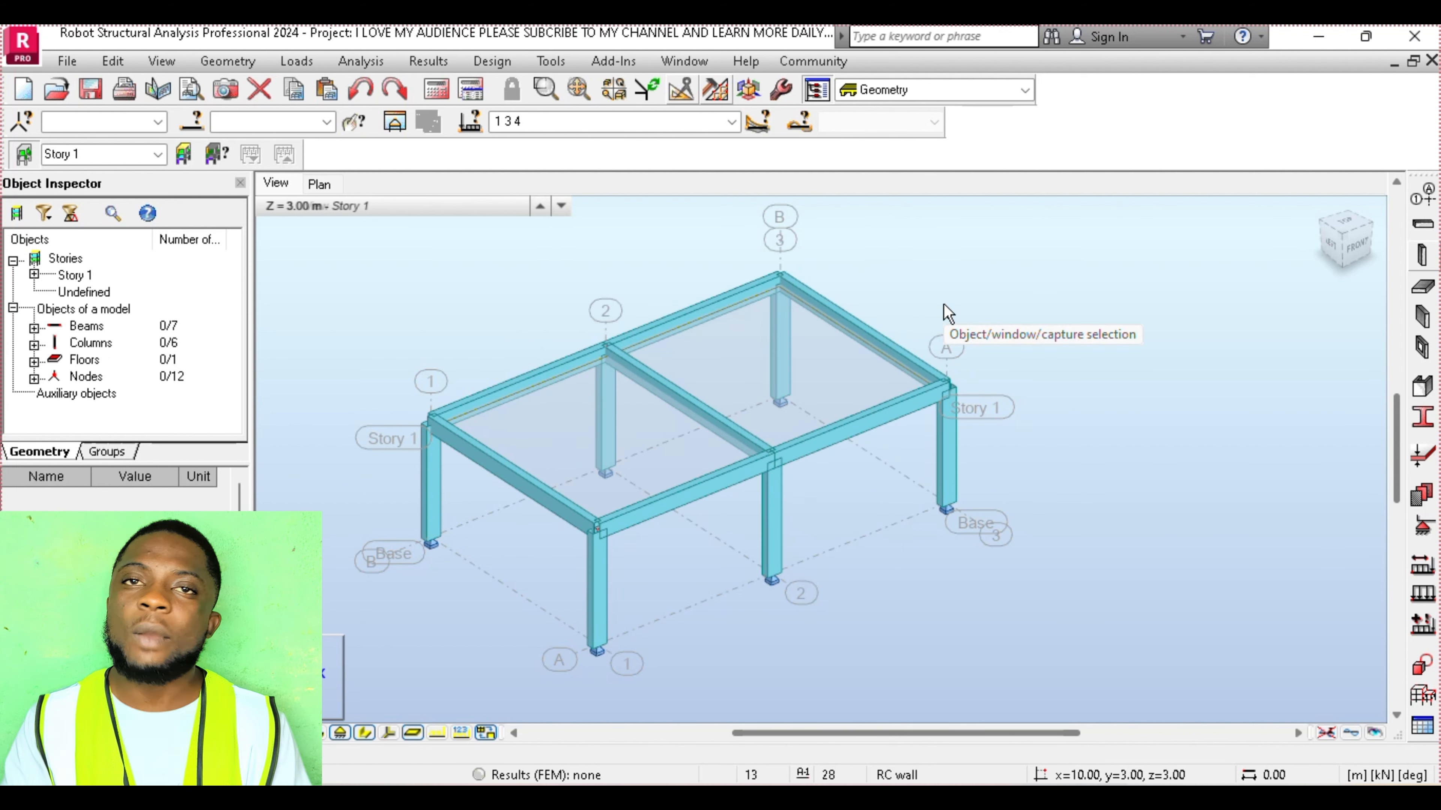